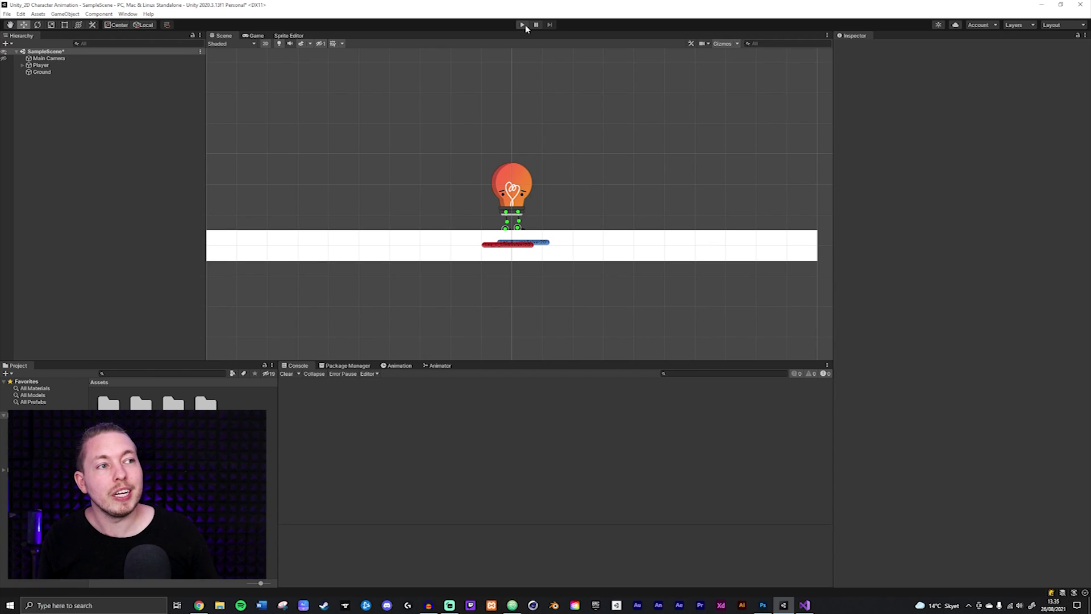
# Play-test the scene by running the light bulb character back and forth under the static camera, and stop the playback
pyautogui.click(522, 25)
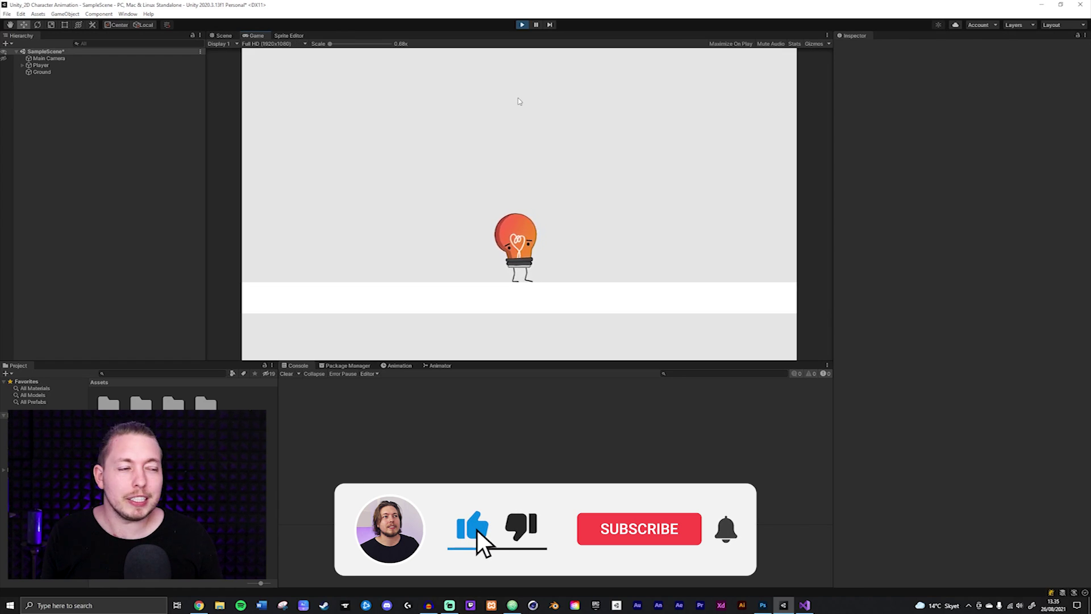
pyautogui.press('Right')
pyautogui.press('Left')
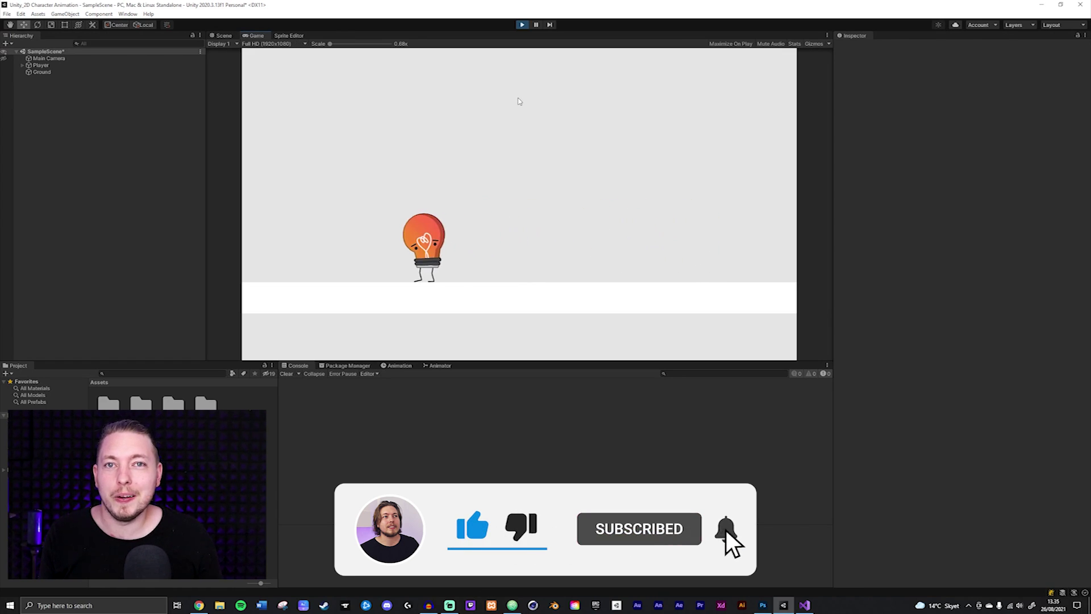
pyautogui.press('Right')
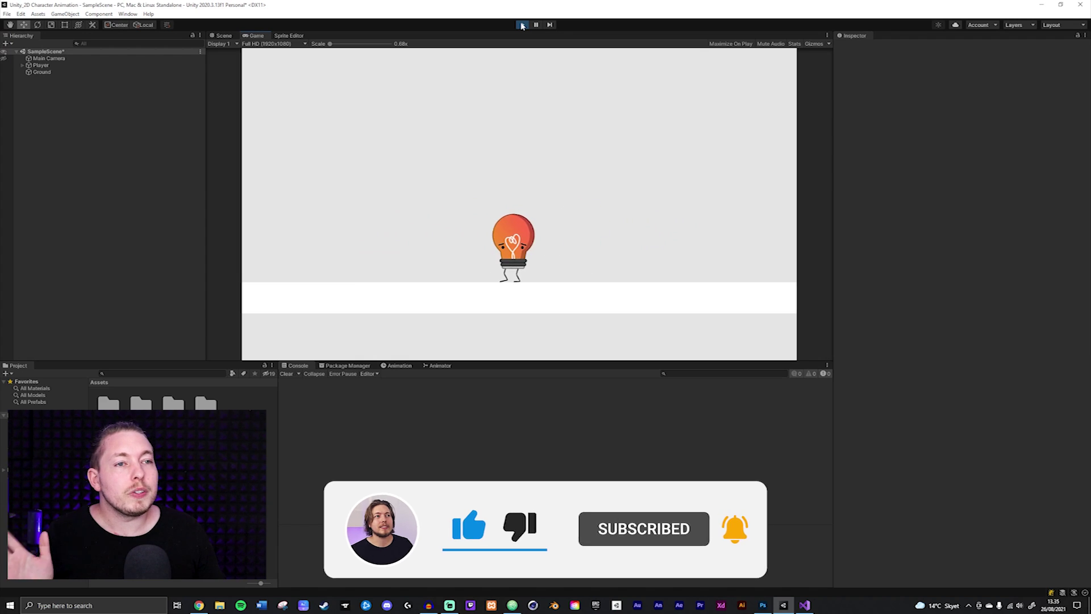
pyautogui.press('Right')
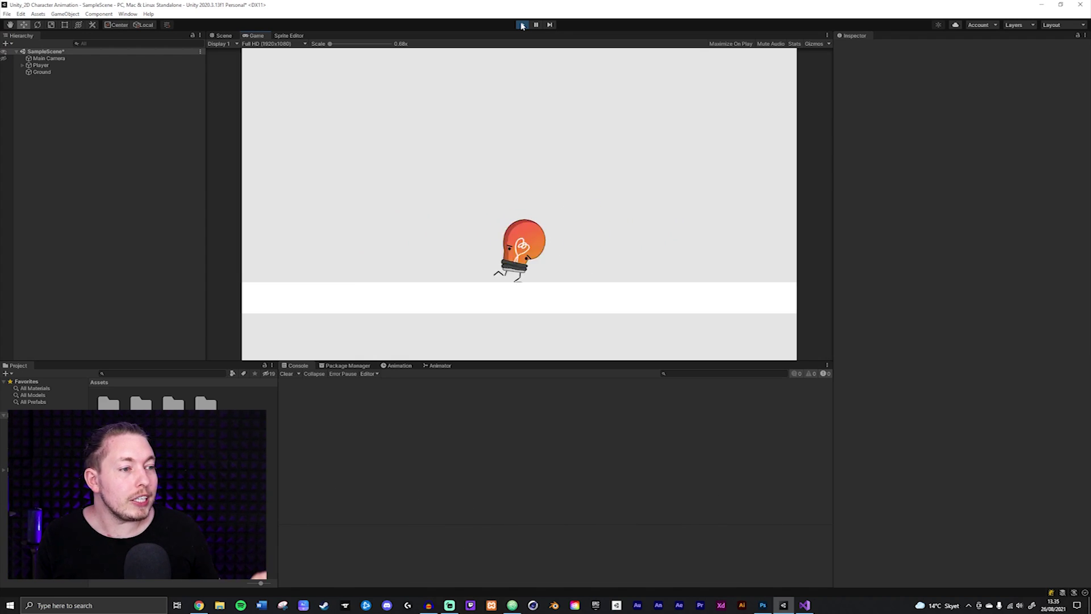
pyautogui.press('Left')
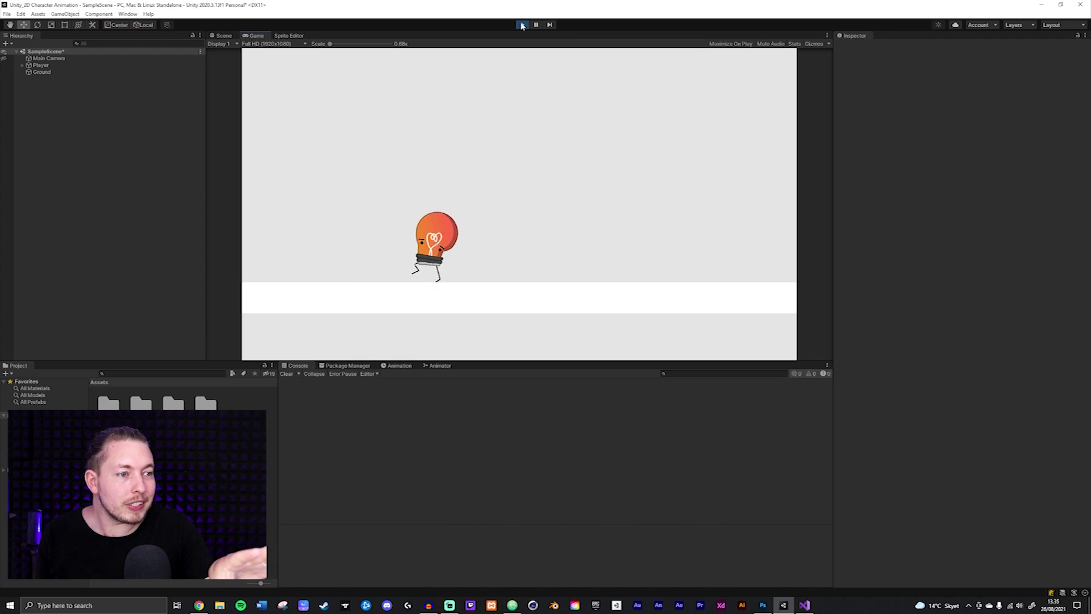
pyautogui.press('Right')
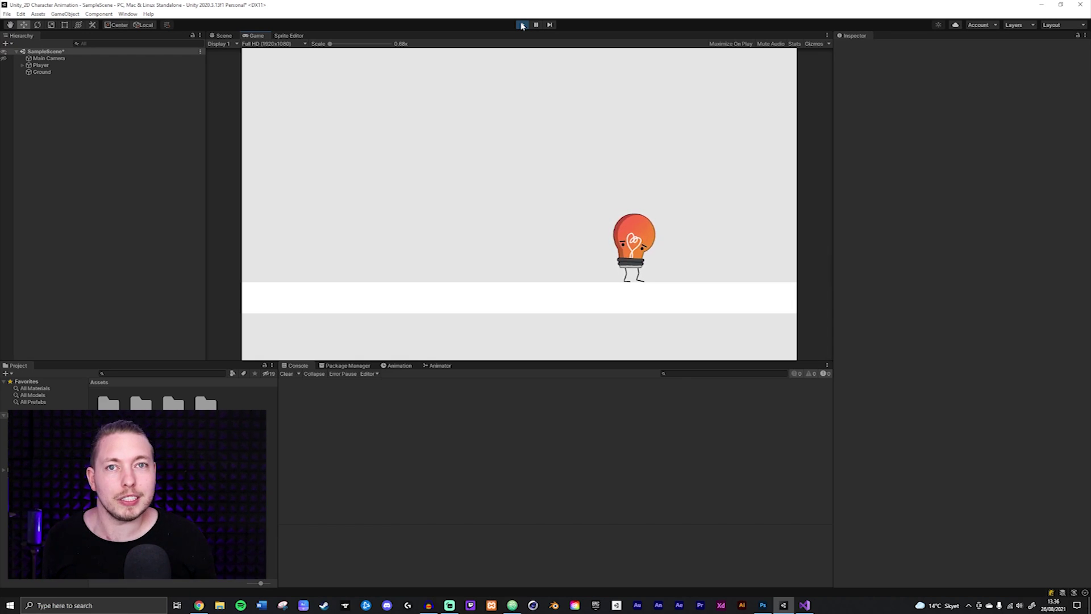
pyautogui.click(522, 26)
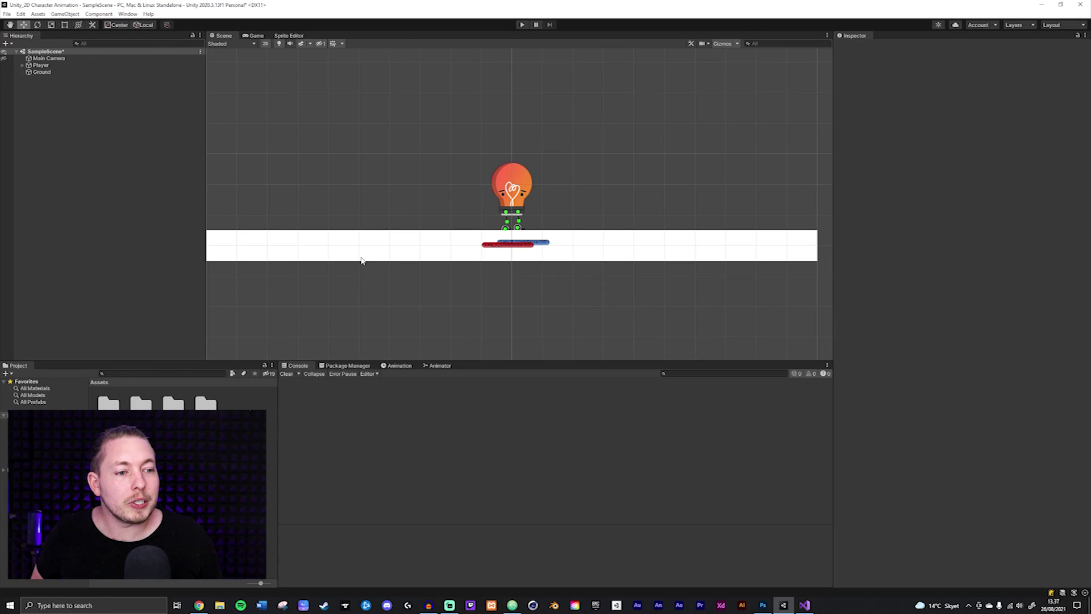
# Install the Cinemachine package, version 2.6.10, from the Unity Registry
pyautogui.click(357, 368)
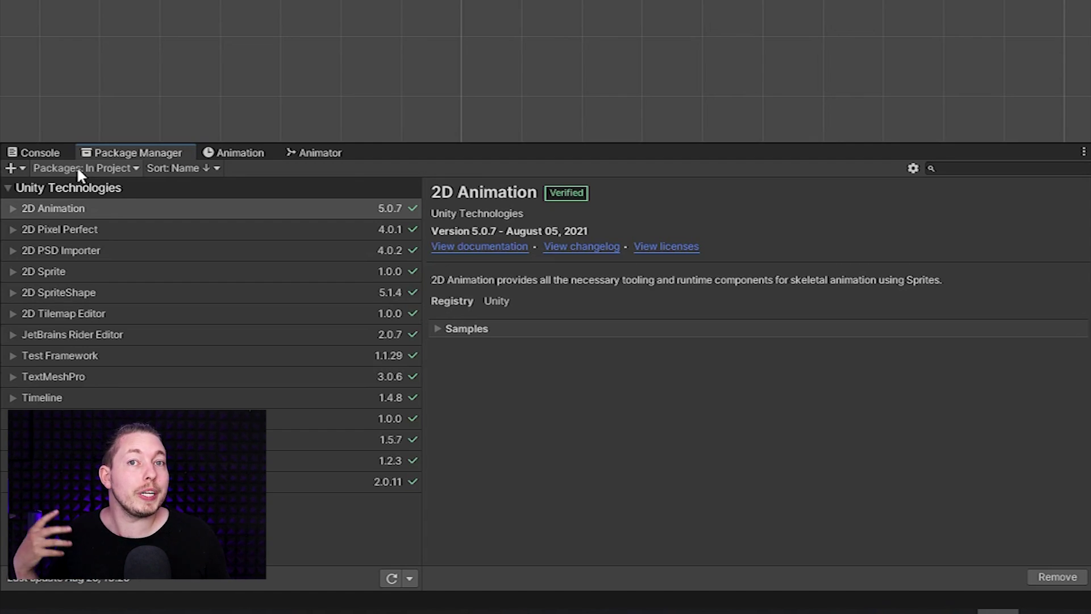
pyautogui.click(80, 169)
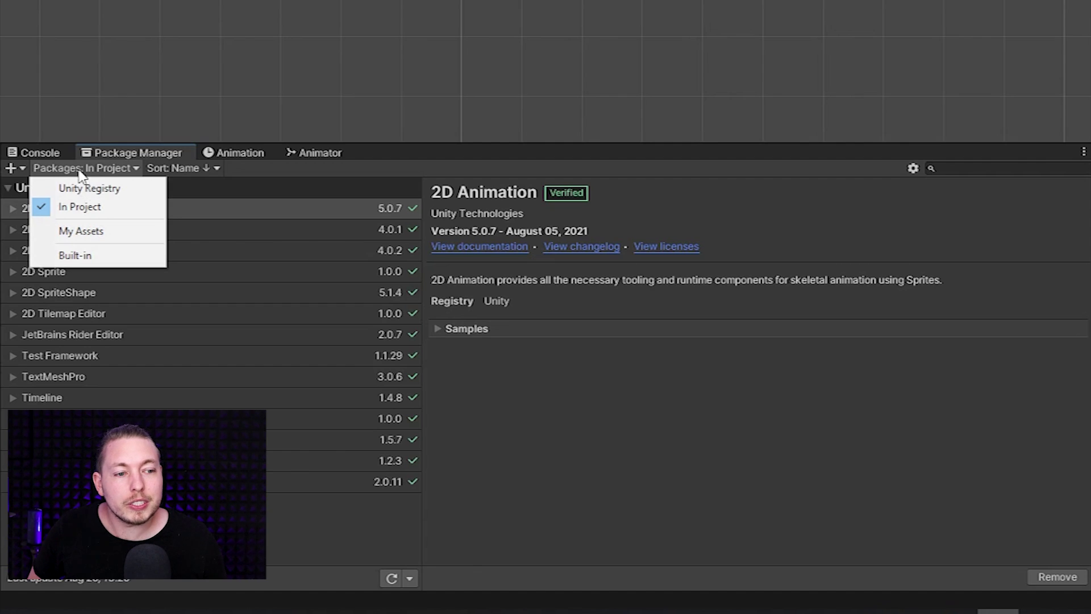
pyautogui.click(105, 189)
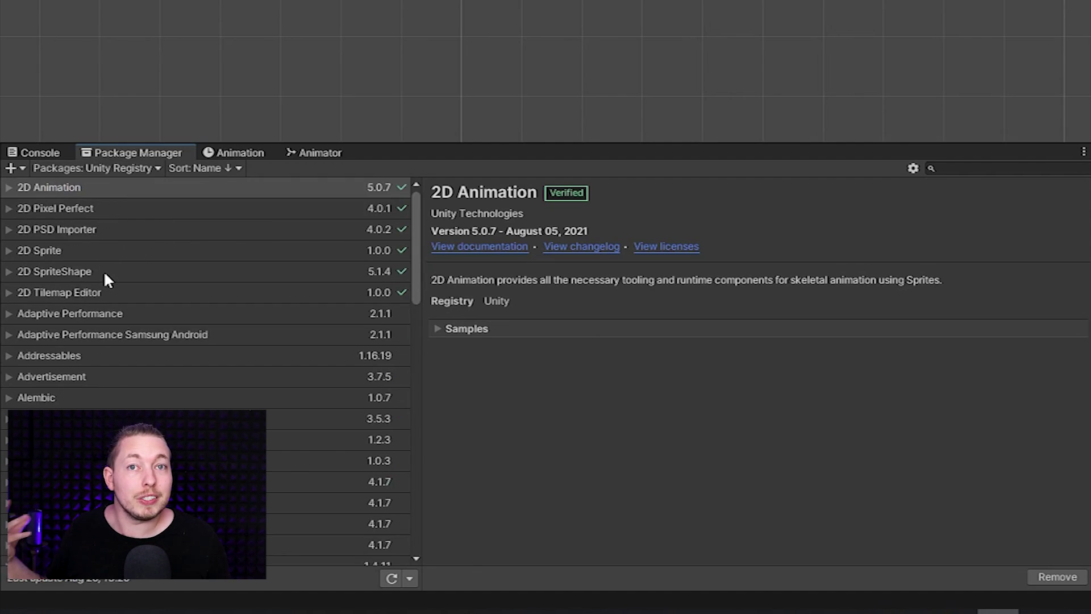
pyautogui.scroll(-3, 123, 313)
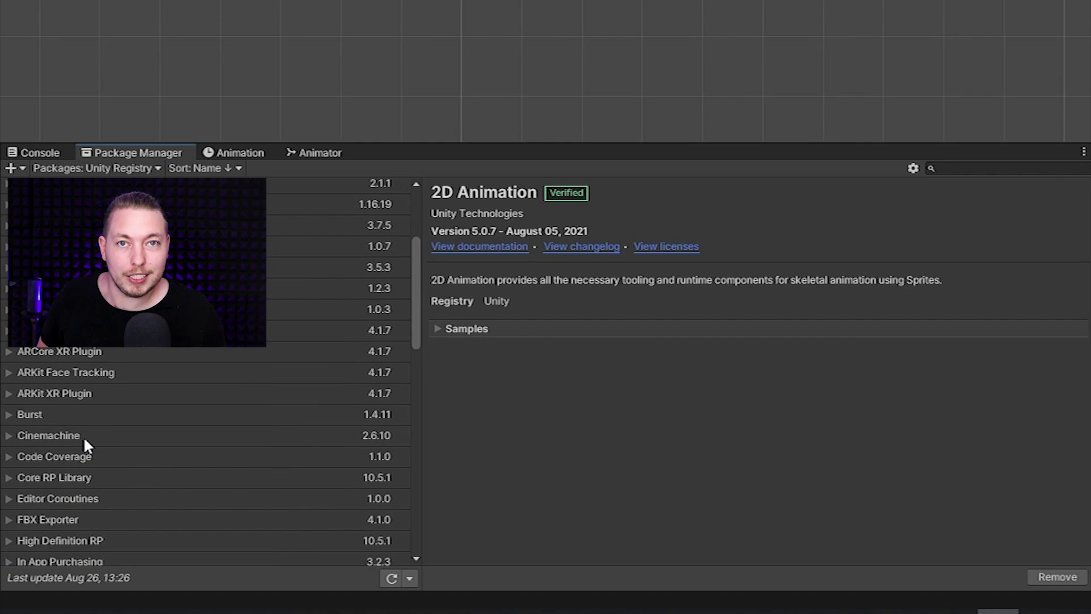
pyautogui.click(83, 435)
pyautogui.click(1061, 575)
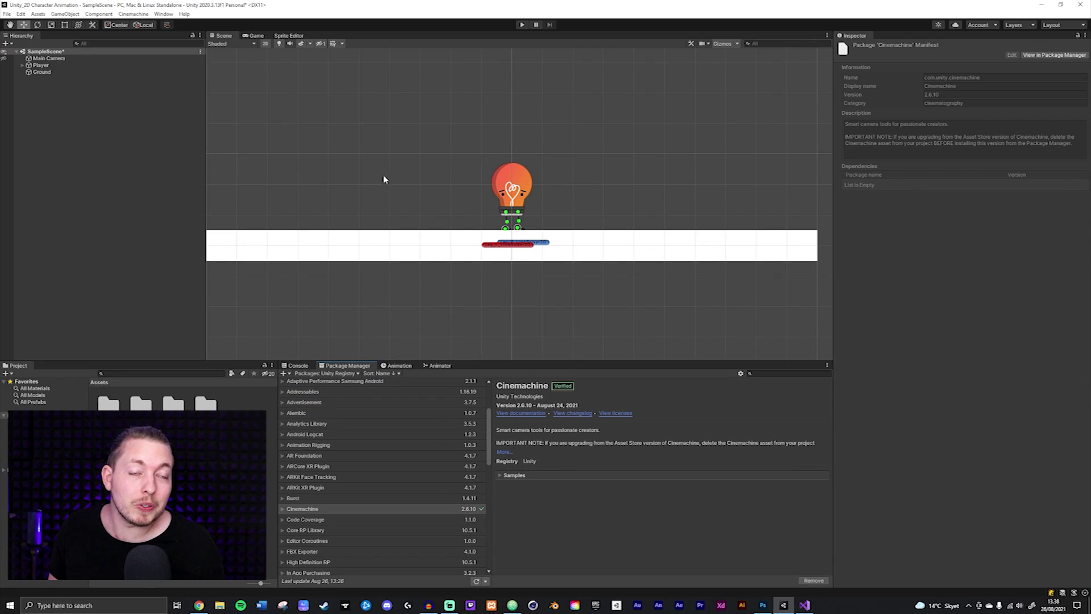
# Create a Cinemachine 2D camera and place it directly below Main Camera in the scene hierarchy
pyautogui.click(129, 14)
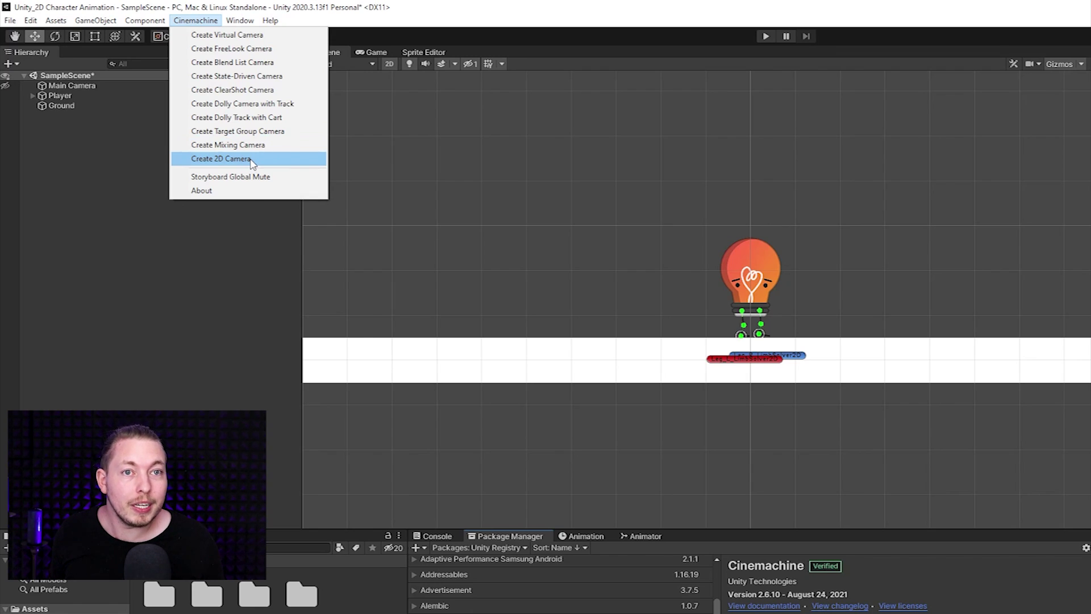
pyautogui.click(253, 162)
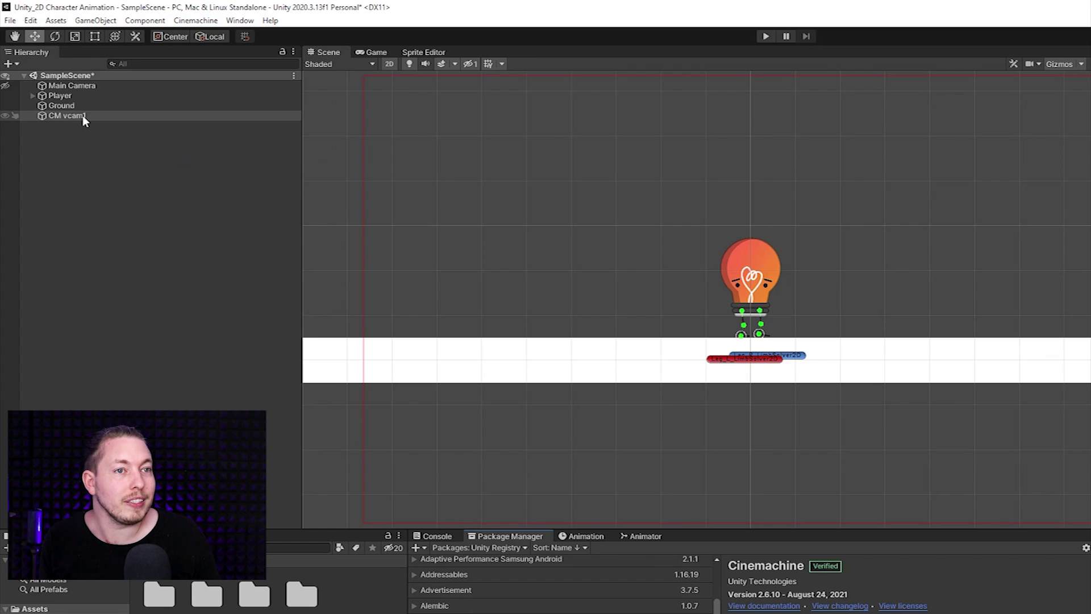
pyautogui.moveTo(83, 114); pyautogui.dragTo(81, 91)
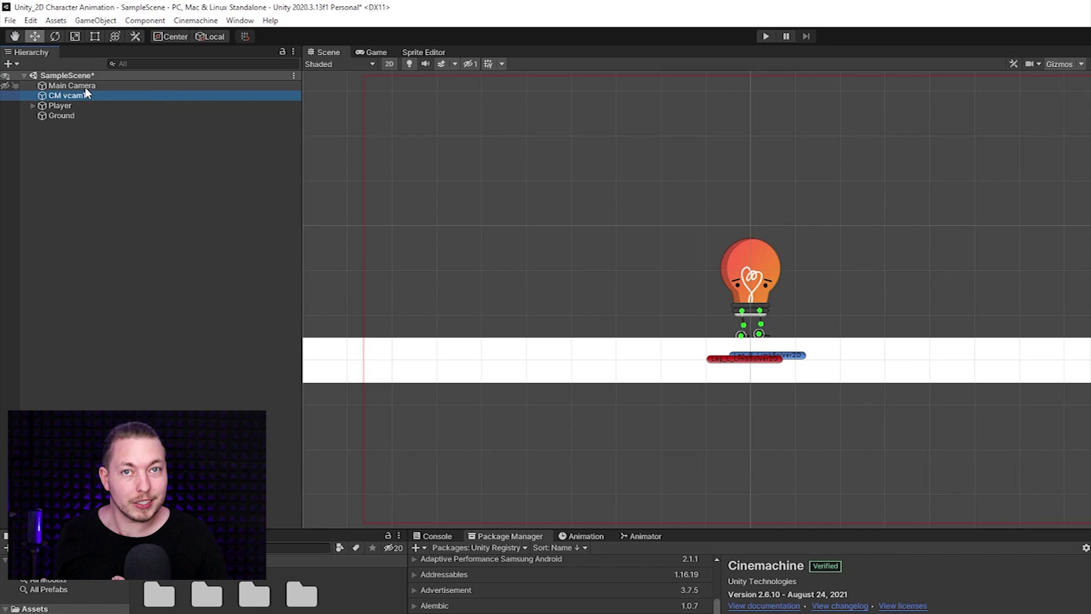
# Assign the Player object as the Follow target of the CM vcam1 virtual camera
pyautogui.click(86, 94)
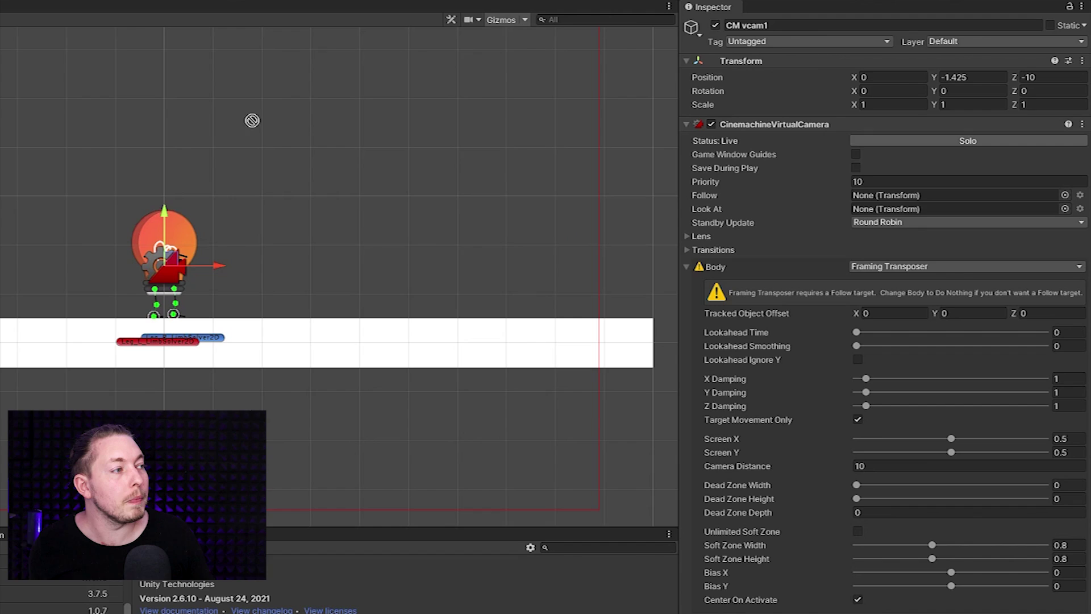
pyautogui.moveTo(777, 180); pyautogui.dragTo(880, 195)
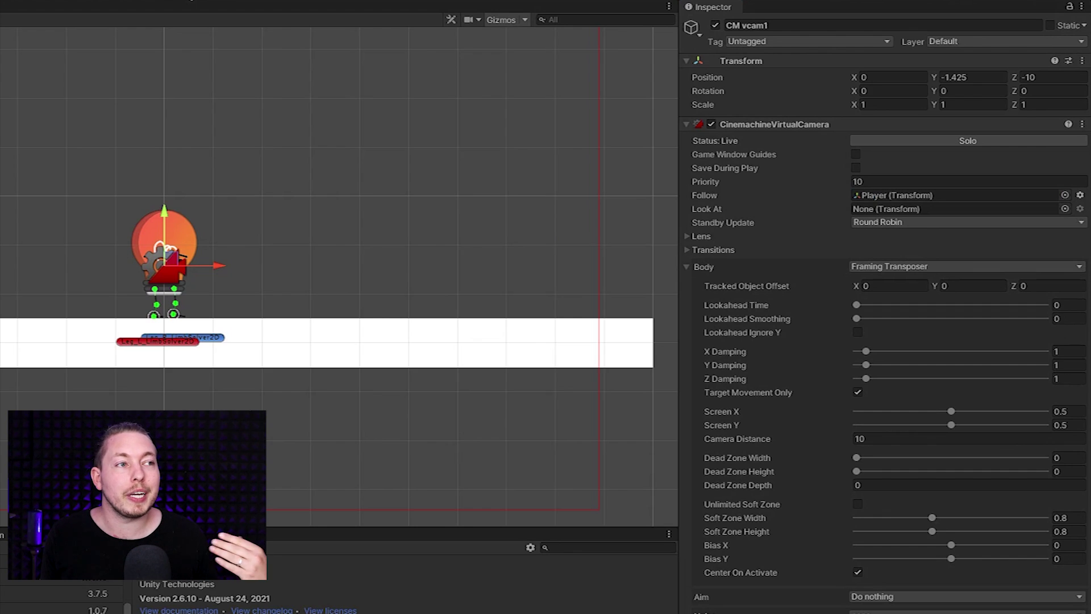
# Play-test how the virtual camera follows the player as it runs in both directions, and stop the playback
pyautogui.hotkey('ctrl', 'p')
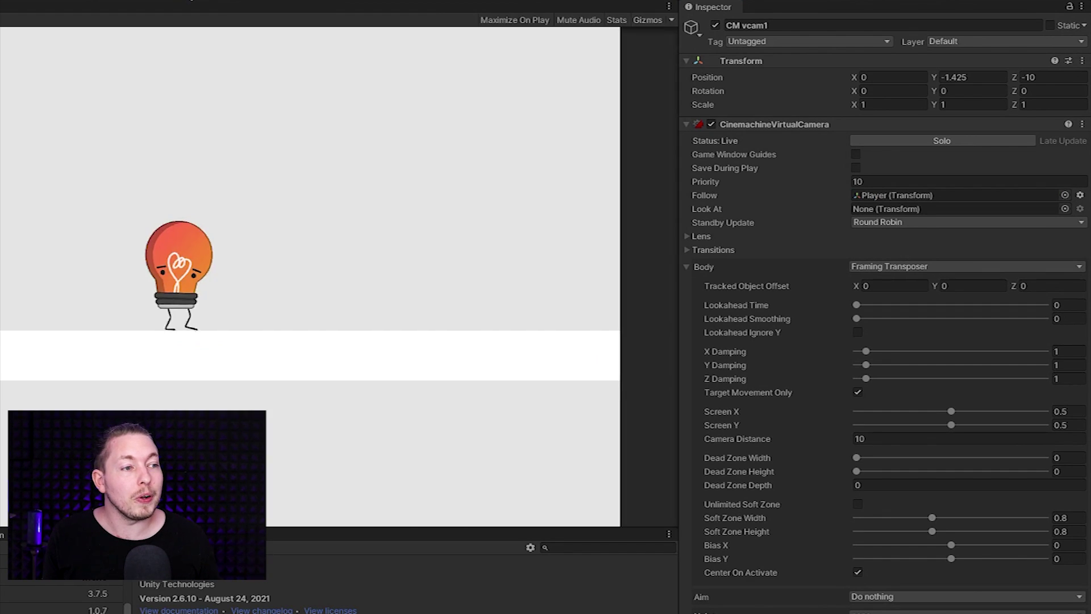
pyautogui.press('d')
pyautogui.press('a')
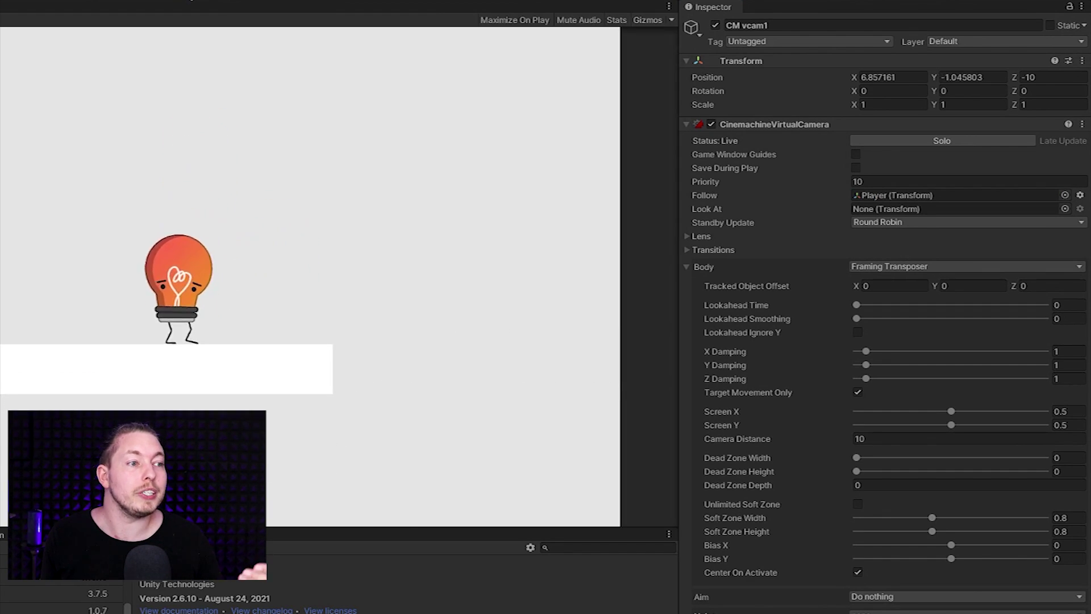
pyautogui.press('a')
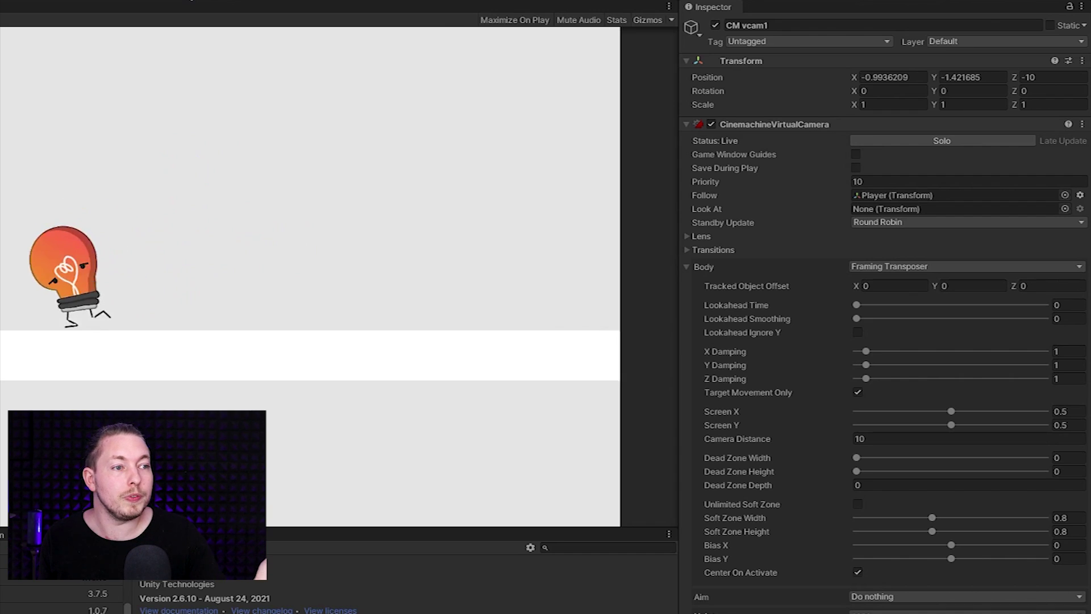
pyautogui.press('d')
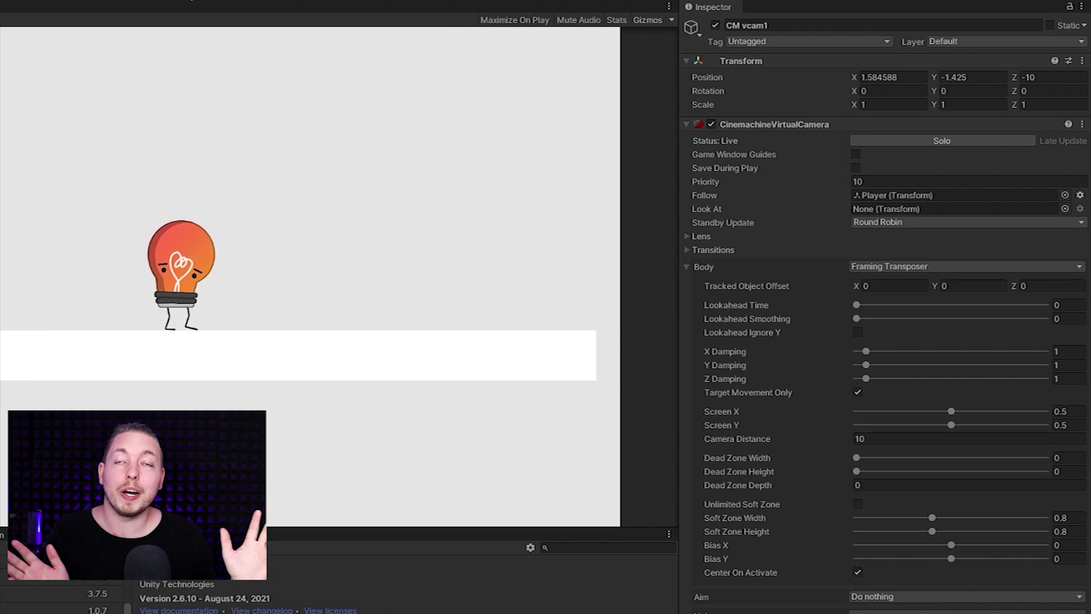
pyautogui.hotkey('ctrl', 'p')
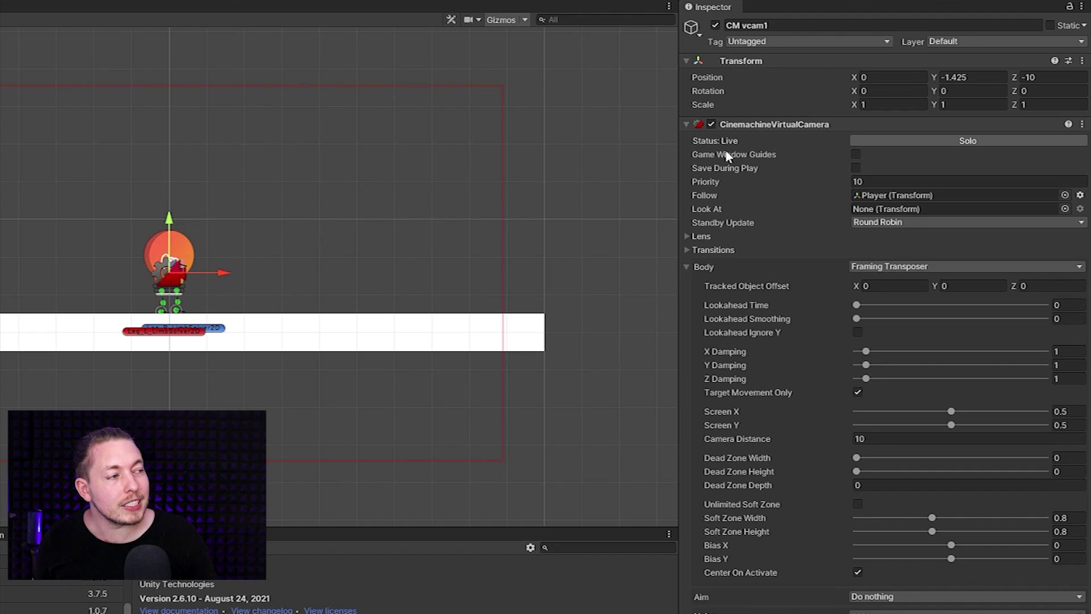
# Enable Game Window Guides on the CM vcam1 camera and display them in the running game
pyautogui.click(855, 154)
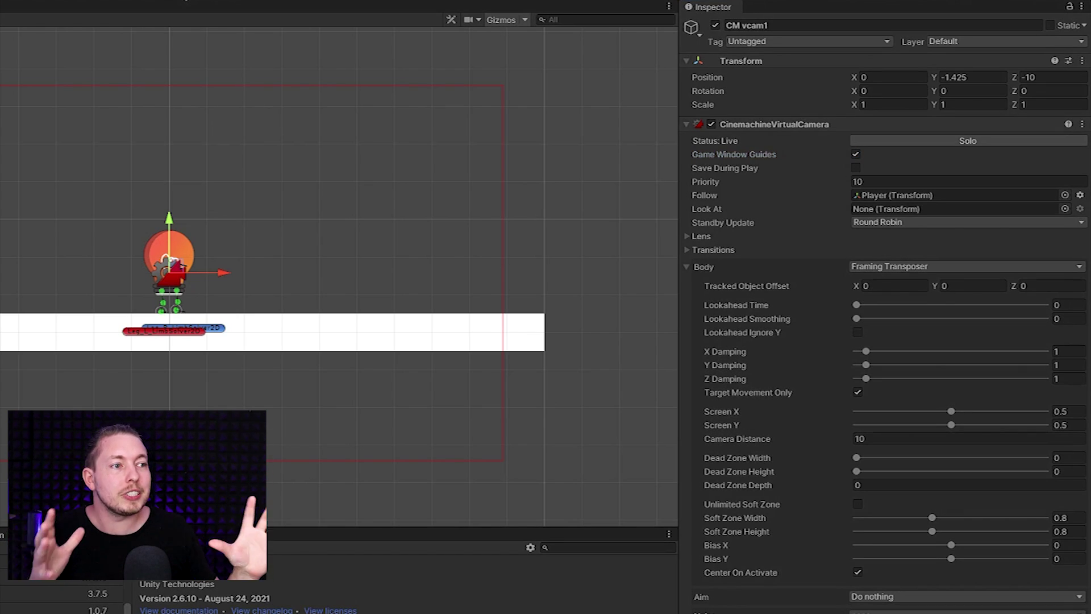
pyautogui.hotkey('ctrl', '2')
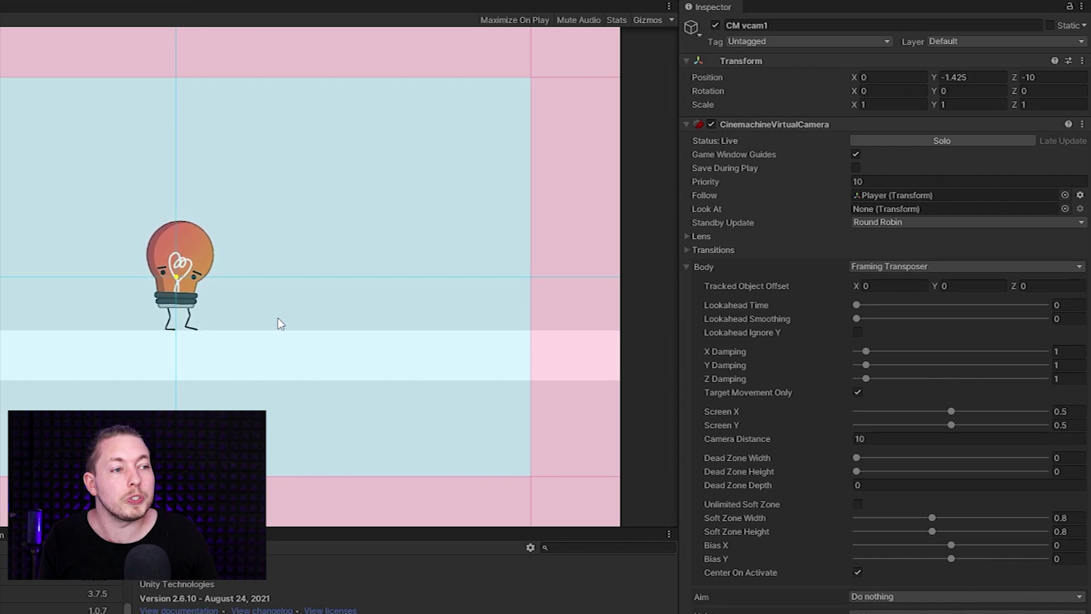
# Run the player back and forth to examine how the tracking point moves relative to the camera guides and soft zone
pyautogui.press('a')
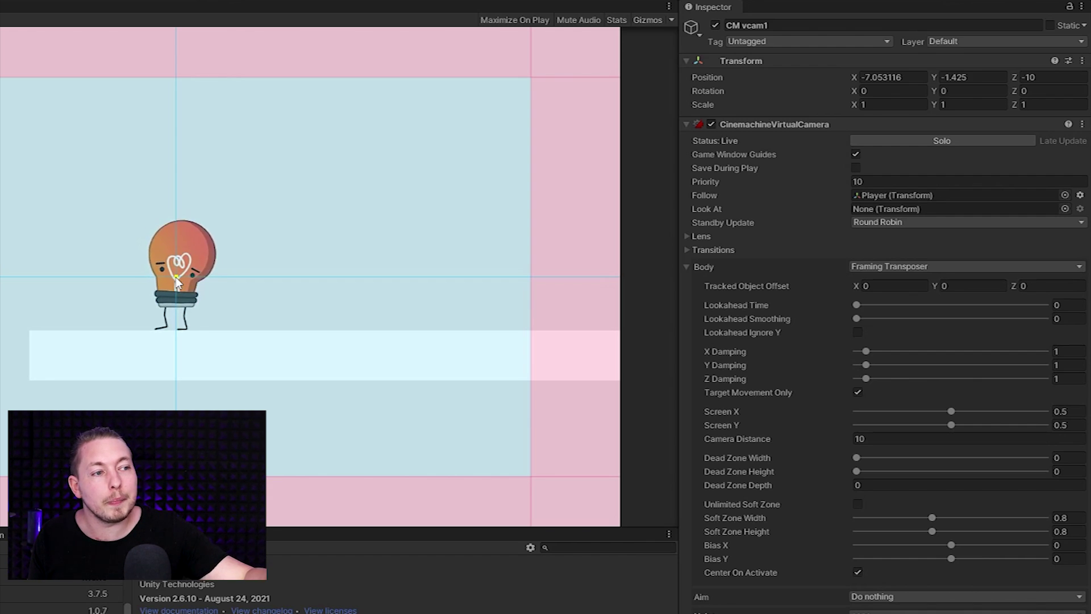
pyautogui.press('d')
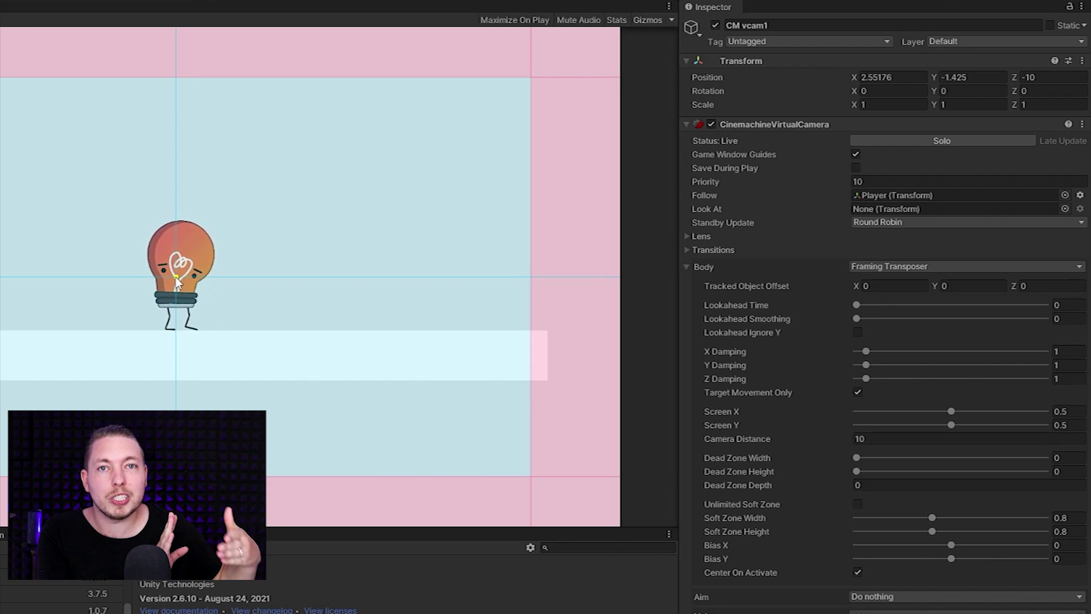
pyautogui.press('Left')
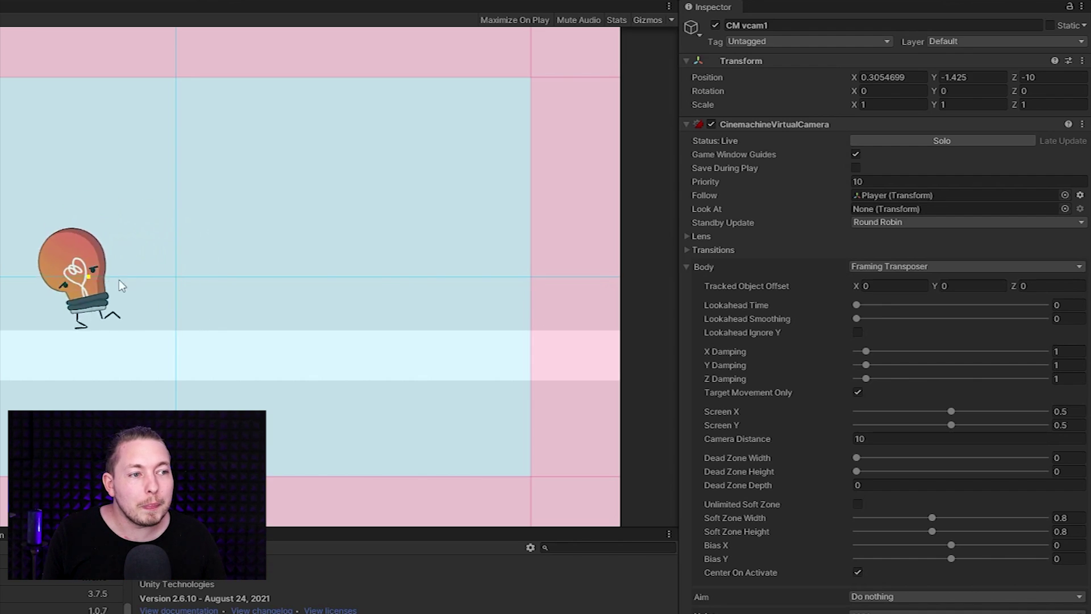
pyautogui.press('Right')
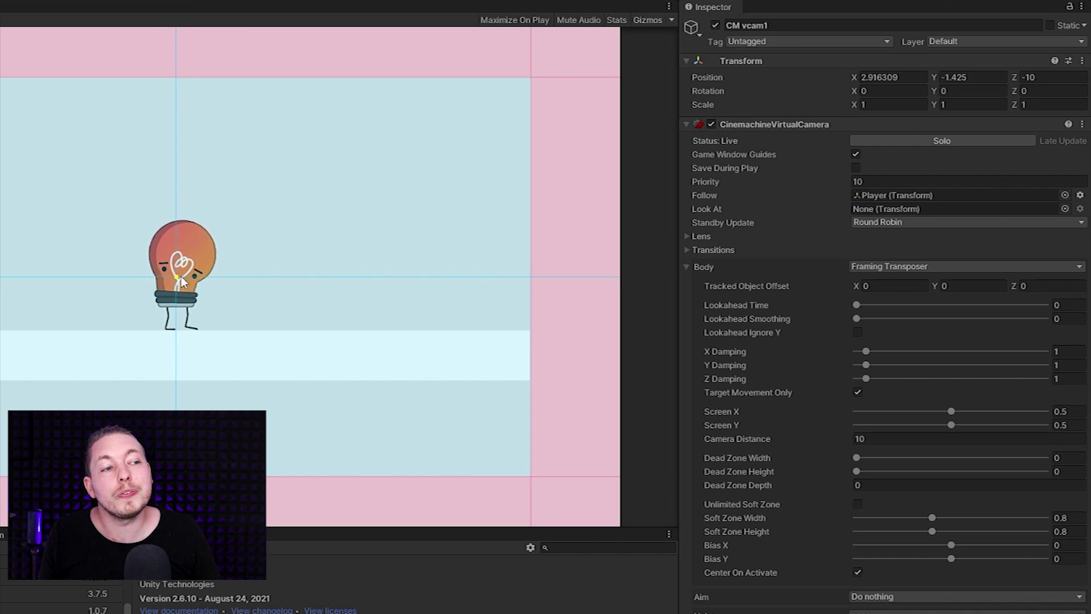
pyautogui.press('d')
pyautogui.press('a')
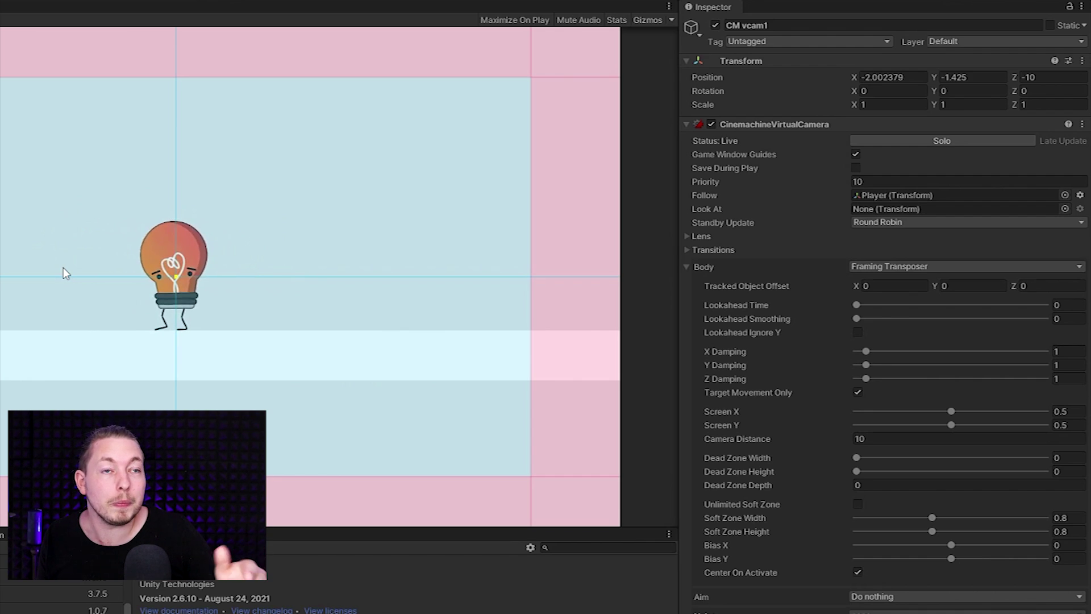
pyautogui.press('d')
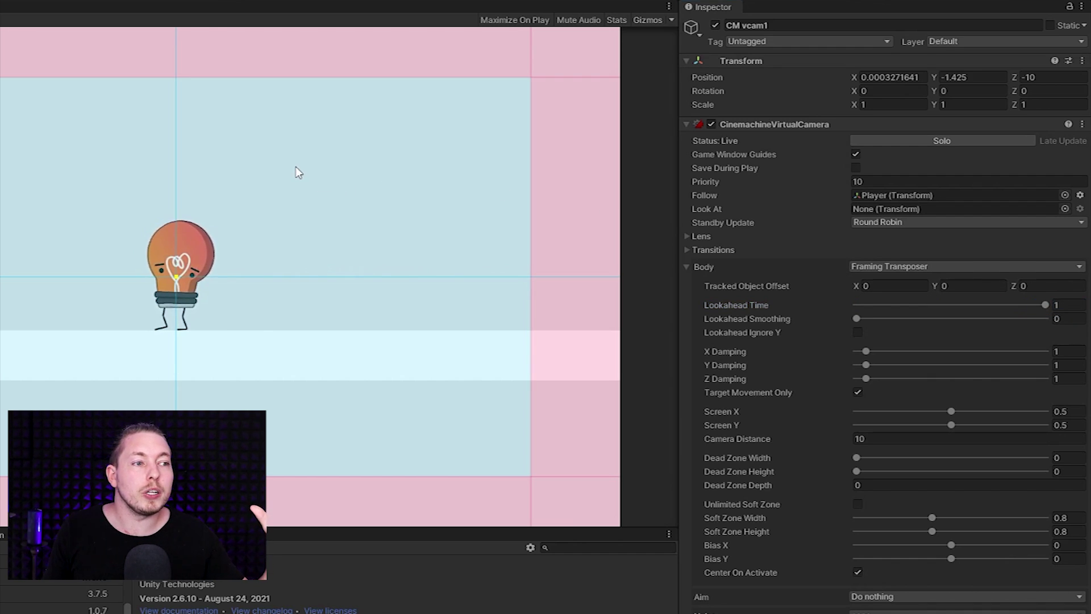
# Run the player in both directions to test the camera's lookahead with Lookahead Time at 1
pyautogui.press('d')
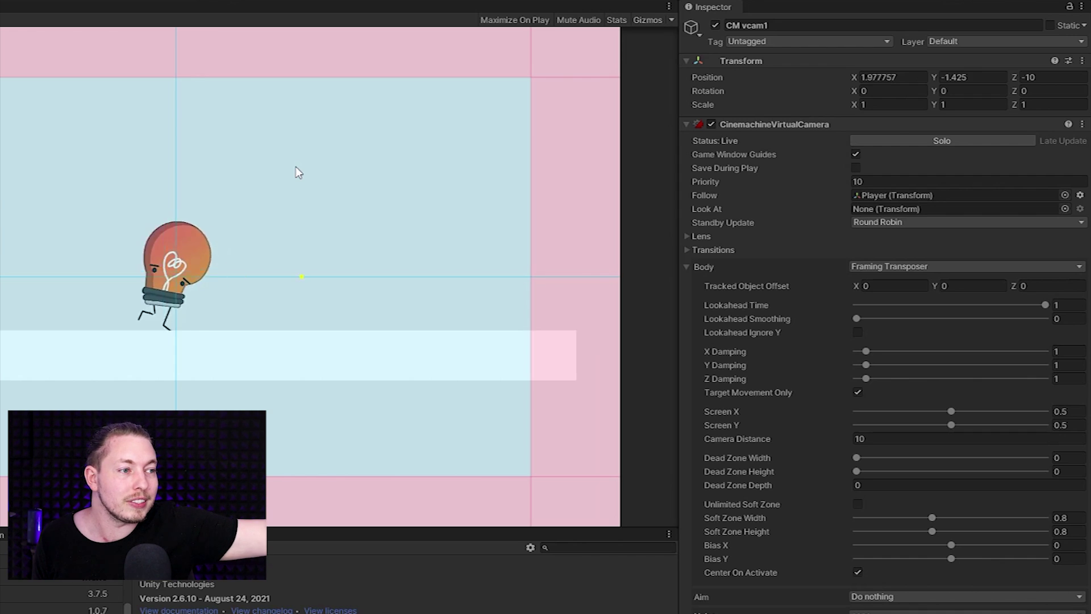
pyautogui.press('a')
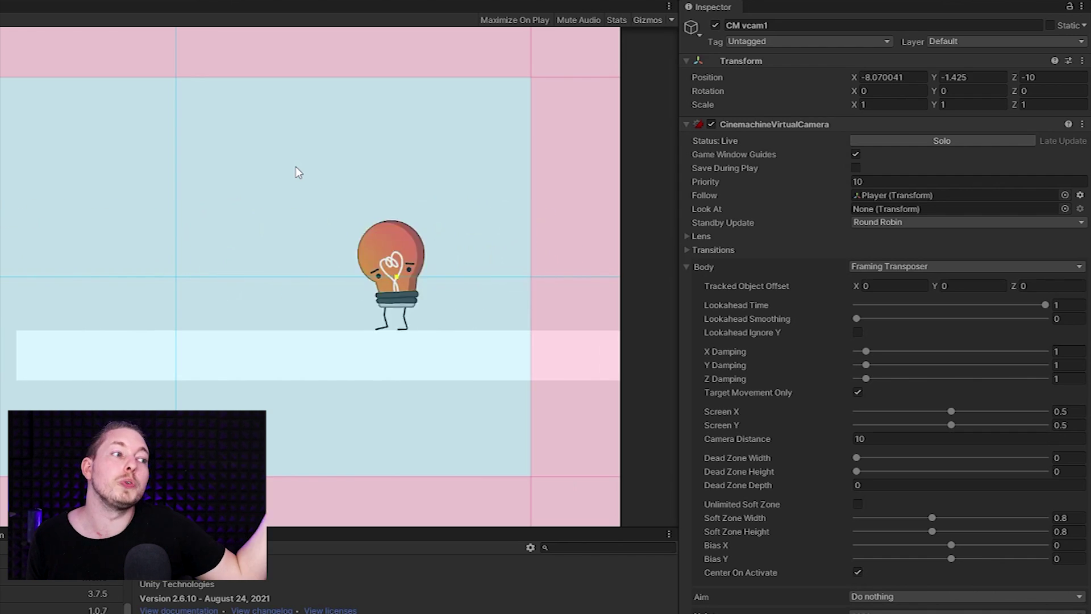
pyautogui.press('a')
pyautogui.press('d')
pyautogui.press('a')
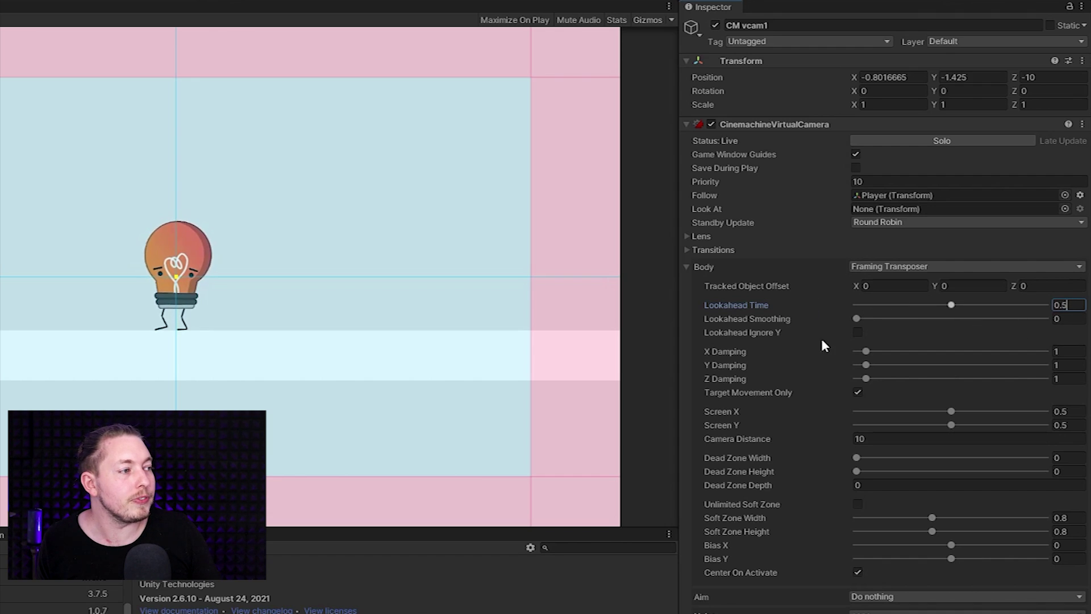
# Run the player in both directions again to test the camera's lookahead with Lookahead Time at 0.5
pyautogui.press('d')
pyautogui.press('a')
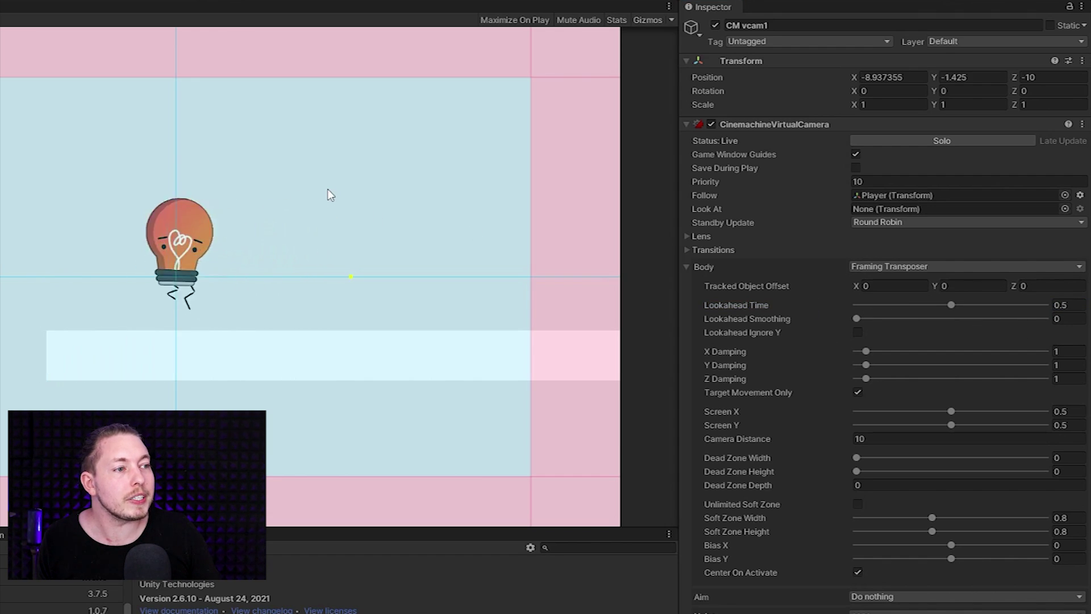
pyautogui.press('d')
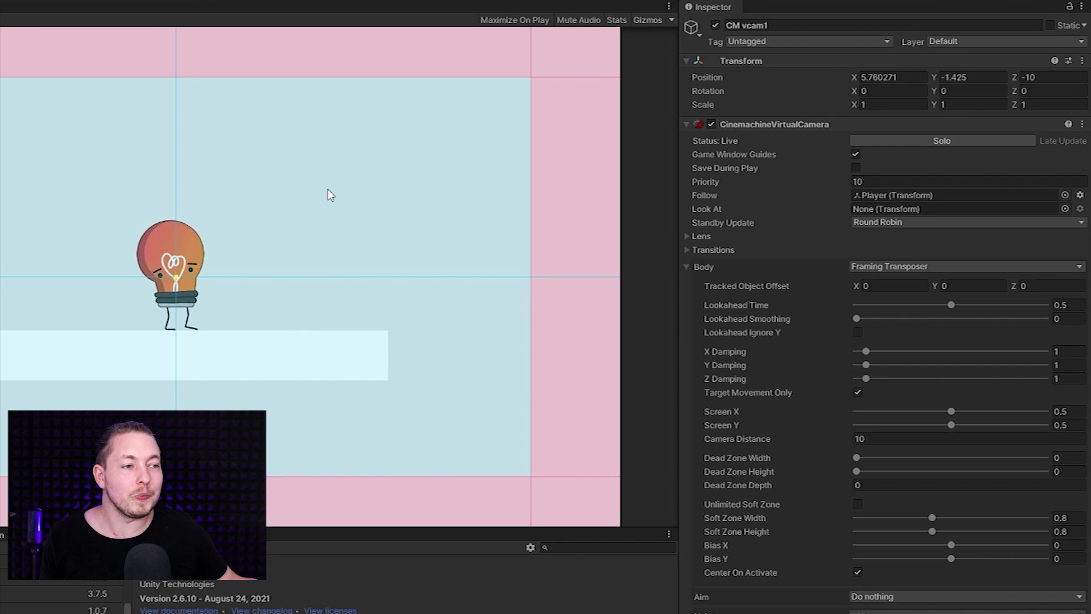
# Run the player left and right repeatedly to examine how abruptly the tracking point shifts with Lookahead Smoothing at 0
pyautogui.press('a')
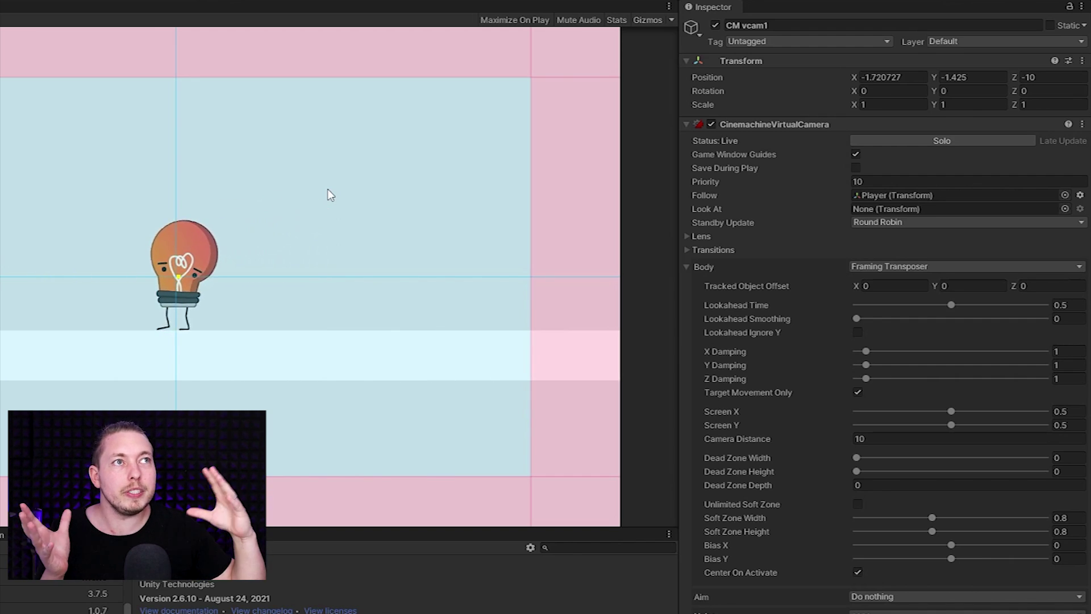
pyautogui.press('d')
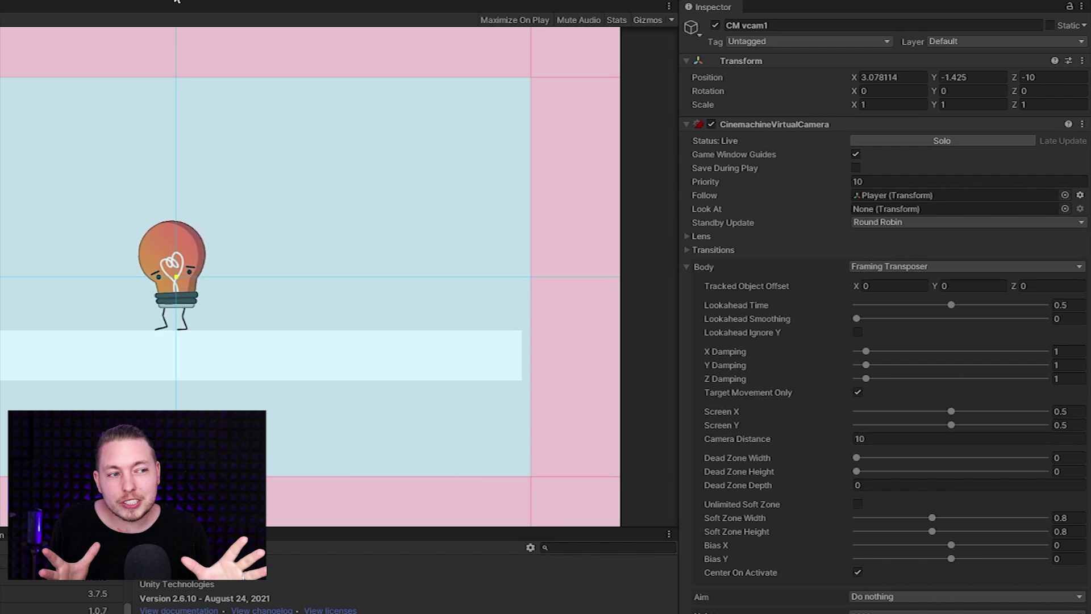
pyautogui.press('a')
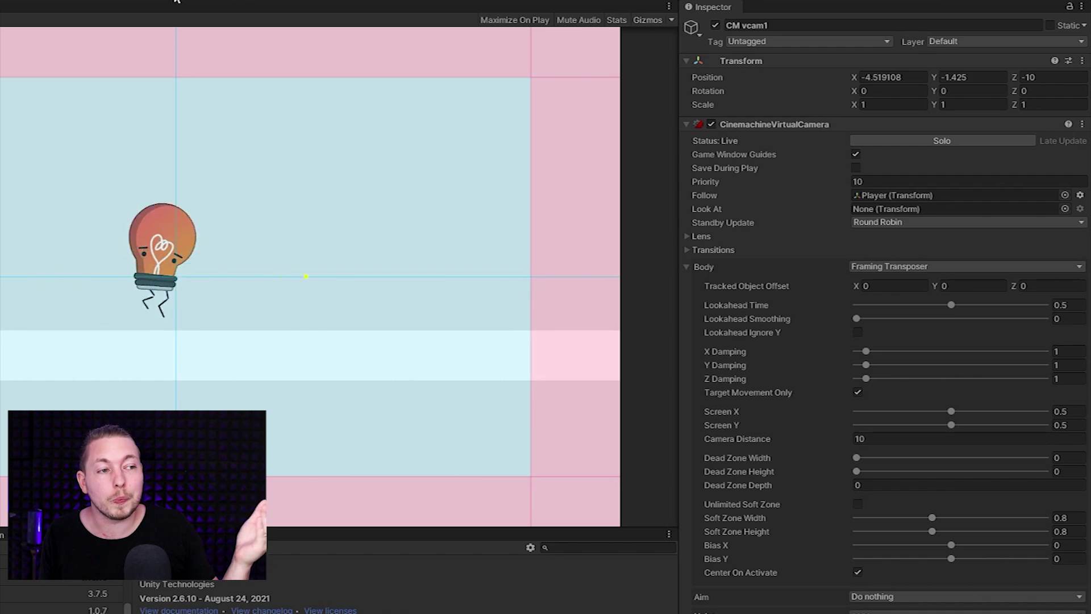
pyautogui.press('d')
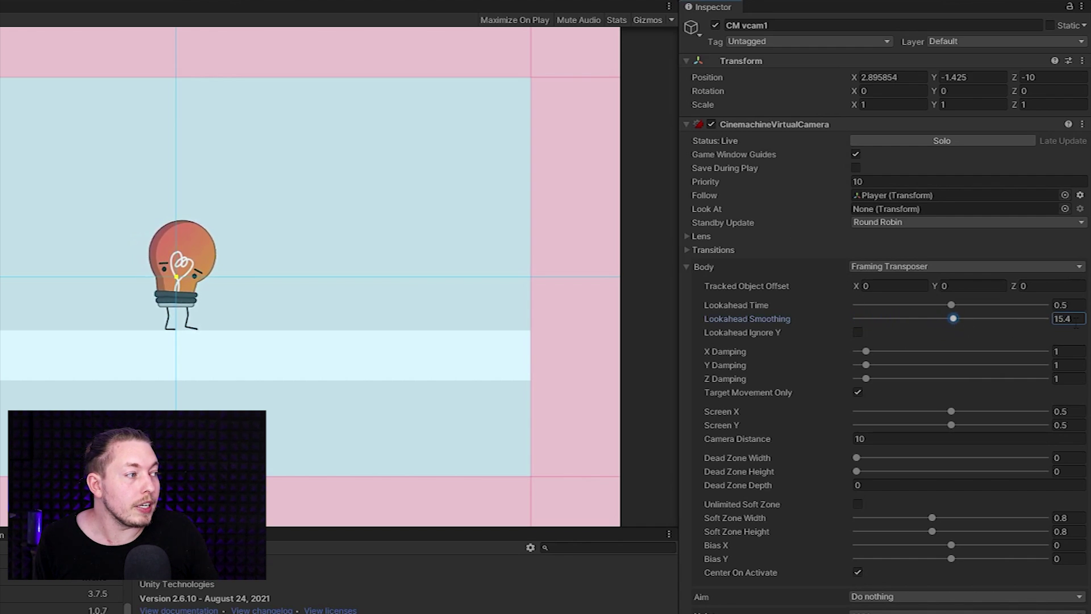
# Set Lookahead Smoothing to 9.6 and run the player in both directions to test the smoothed lookahead
pyautogui.click(1060, 318)
pyautogui.write('9.6d')
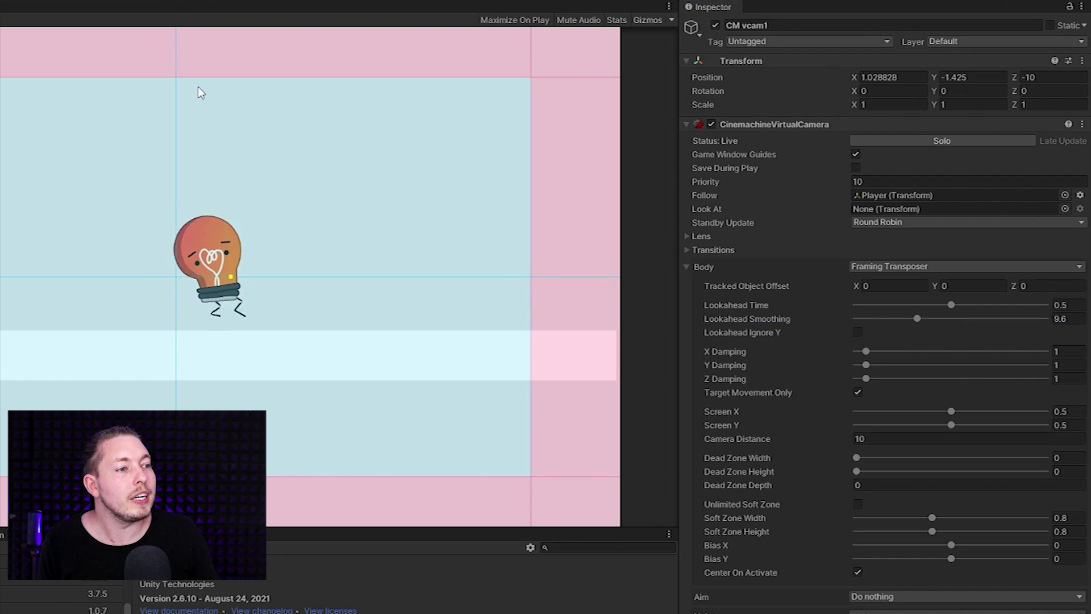
pyautogui.write('a')
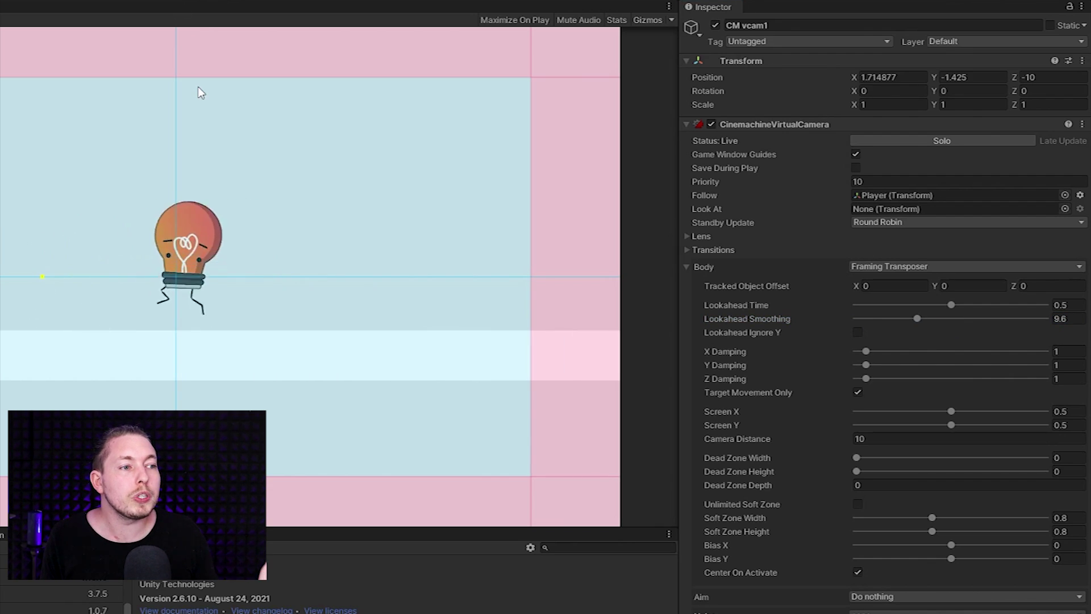
pyautogui.write('d')
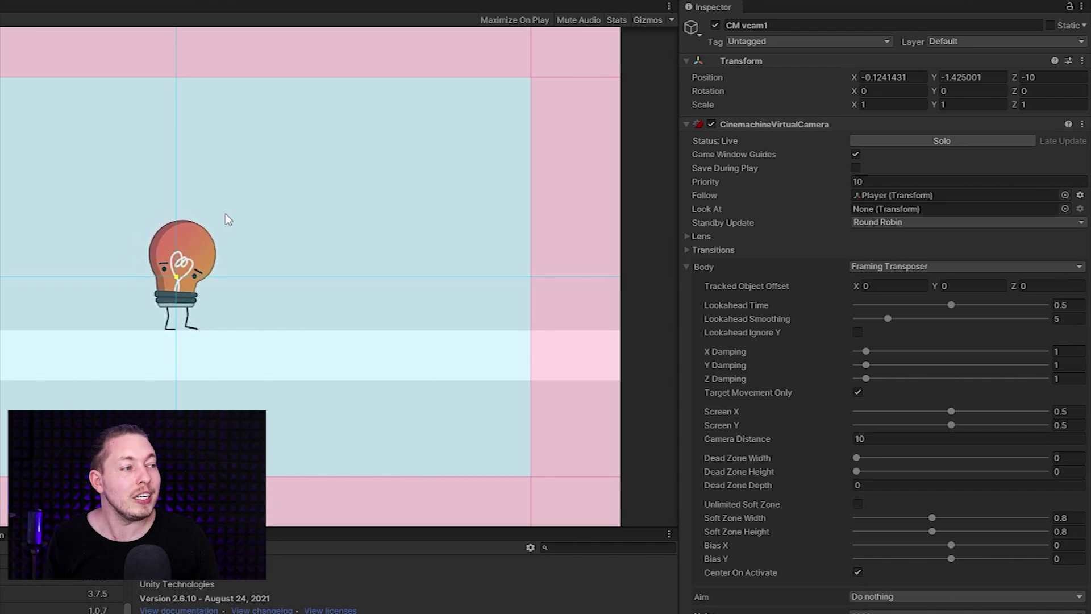
# Enable Lookahead Ignore Y, and make the player jump and run to test its effect on the tracking point
pyautogui.click(857, 332)
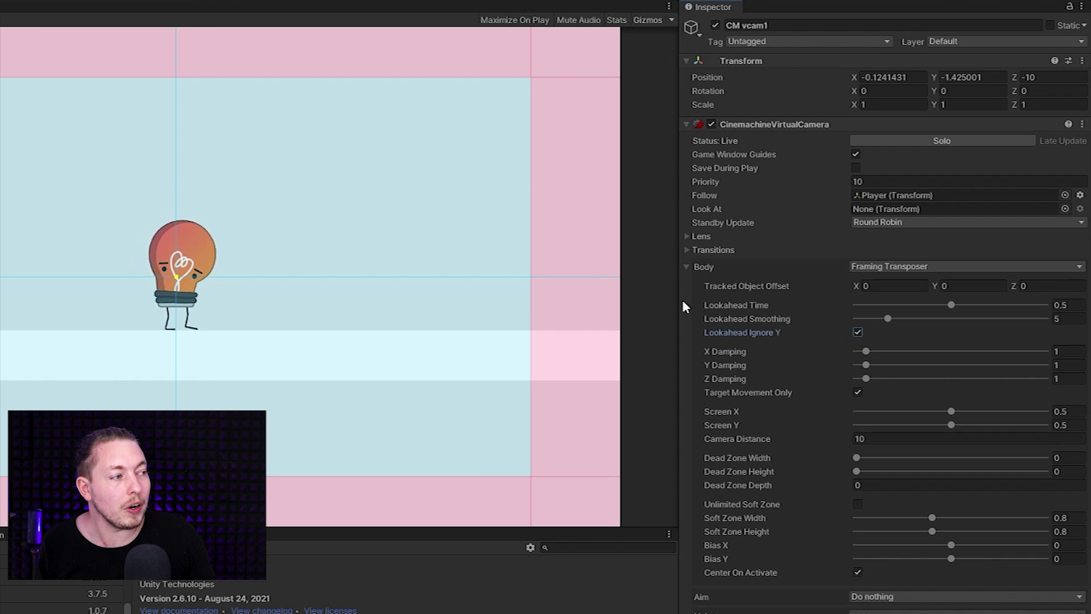
pyautogui.click(415, 239)
pyautogui.press('space')
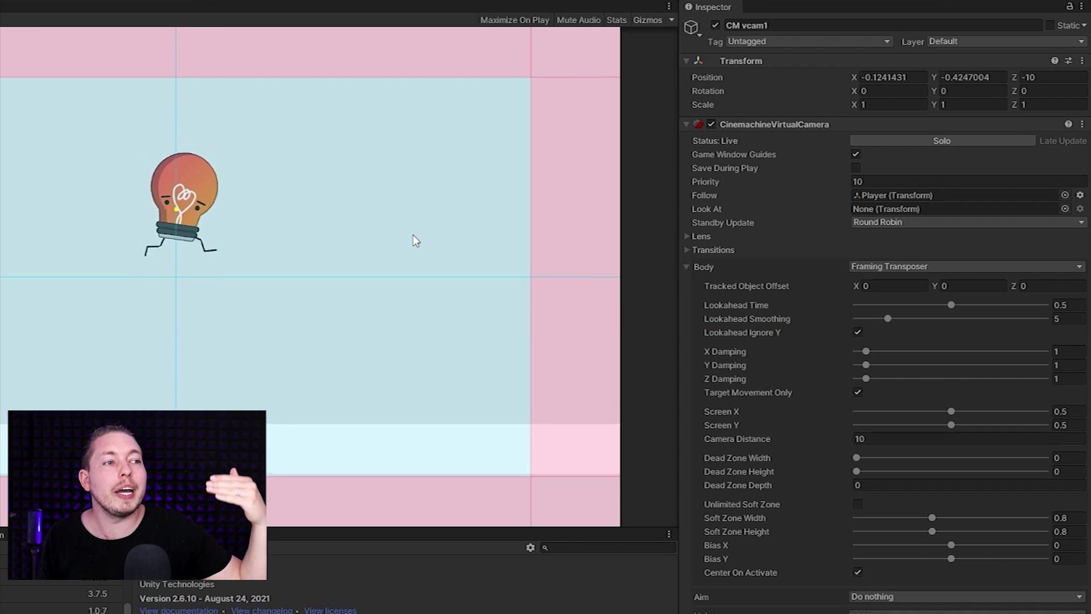
pyautogui.press('space')
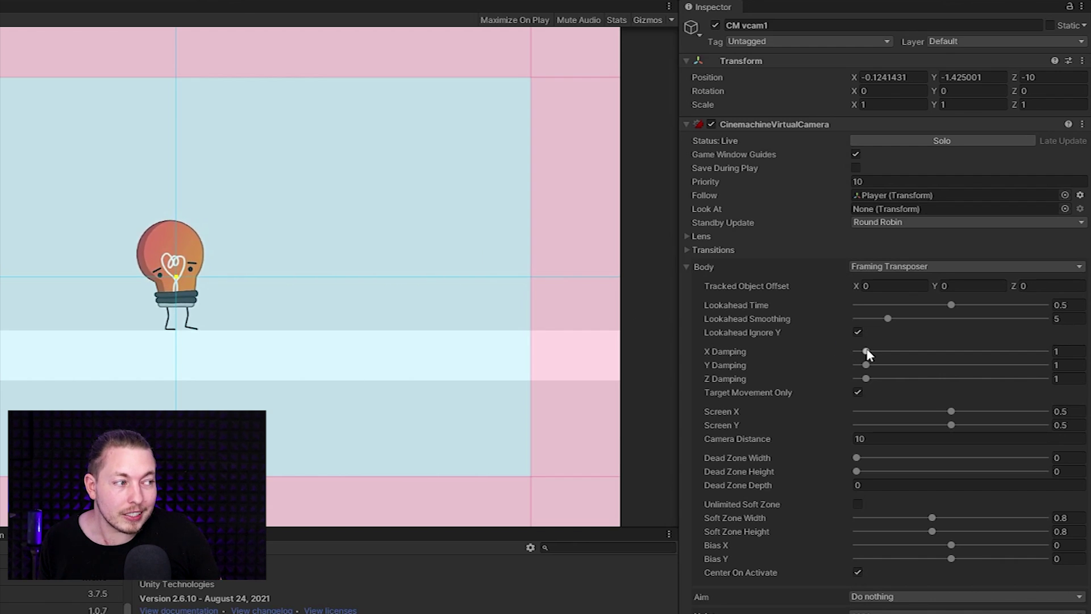
pyautogui.press('d')
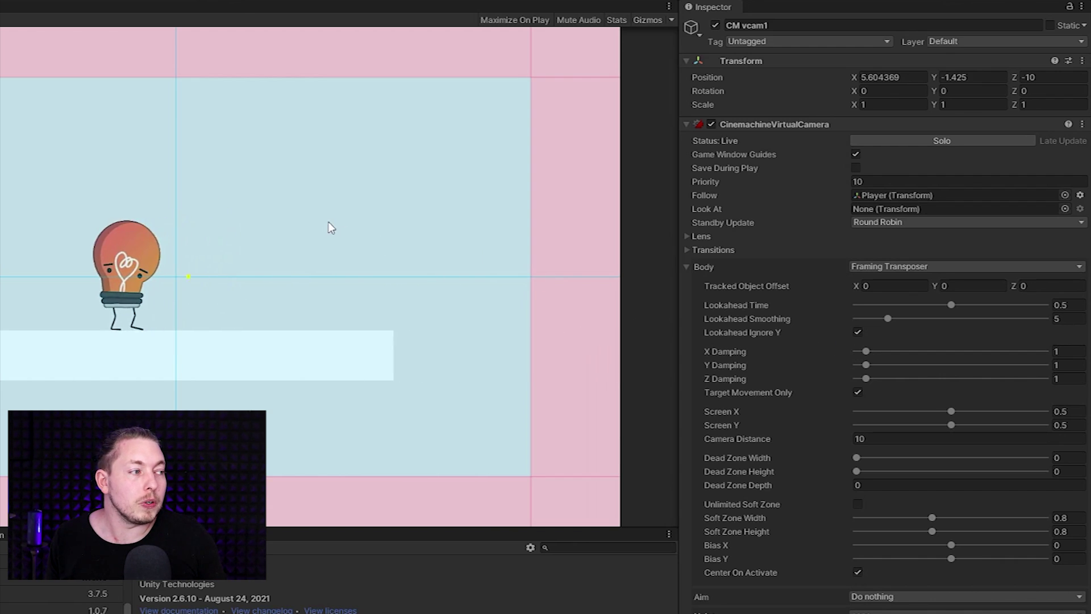
# Set Lookahead Time and Lookahead Smoothing to 0 and disable Lookahead Ignore Y on the virtual camera
pyautogui.click(1058, 304)
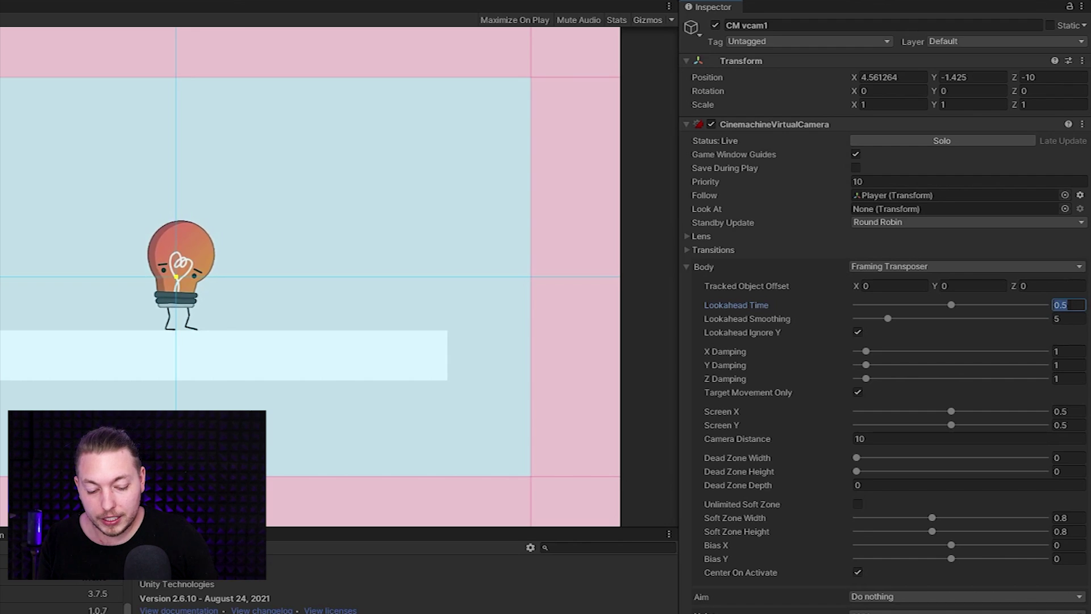
pyautogui.write('0')
pyautogui.click(1058, 318)
pyautogui.write('0')
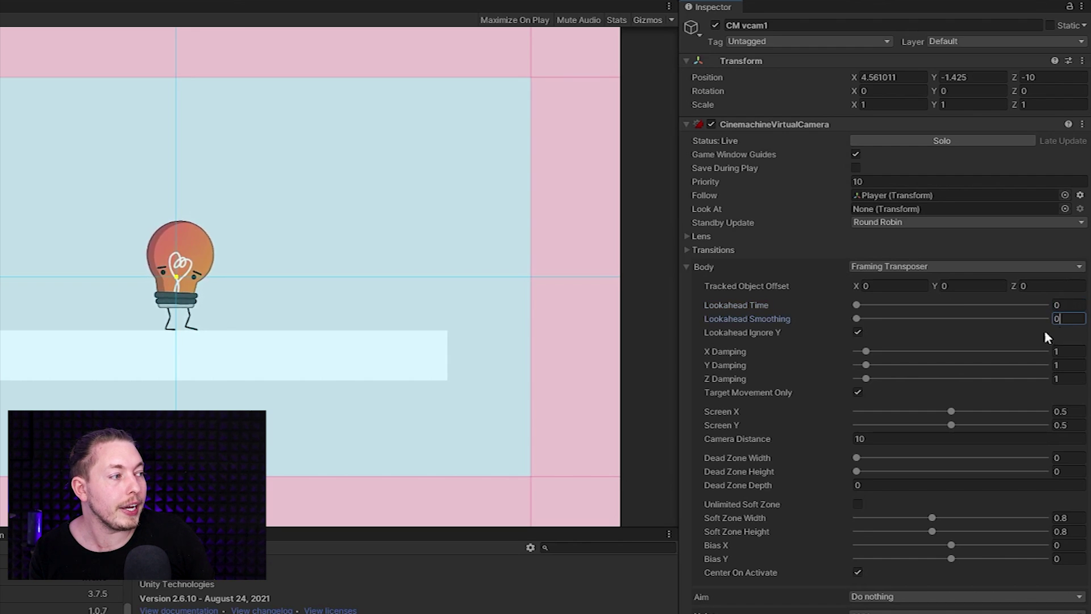
pyautogui.click(857, 332)
# Run the player in both directions to examine how the camera follows without lookahead and with damping at 1
pyautogui.press('Left')
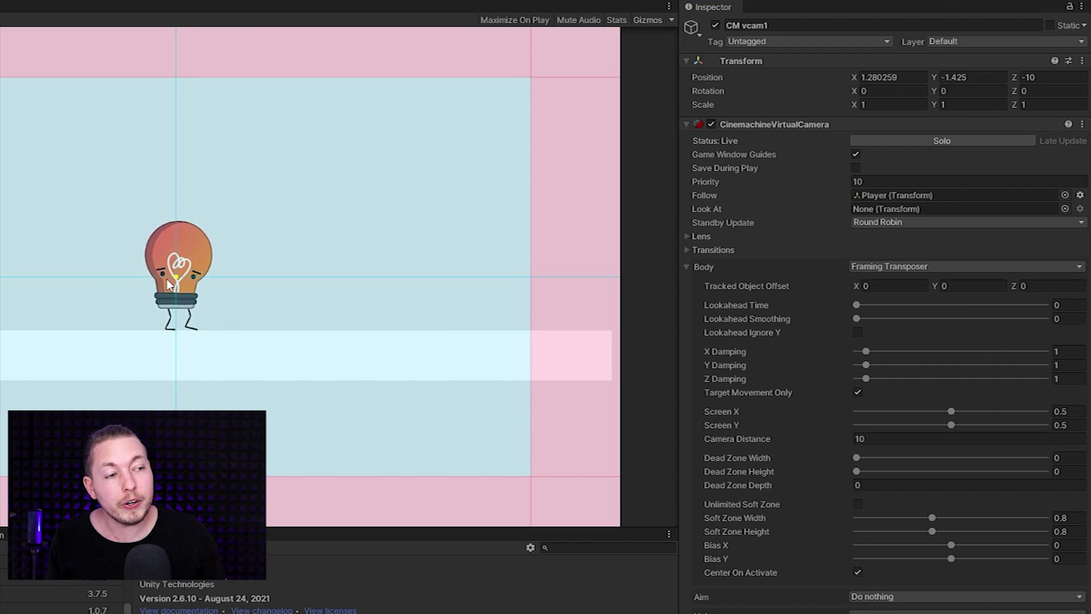
pyautogui.press('Left')
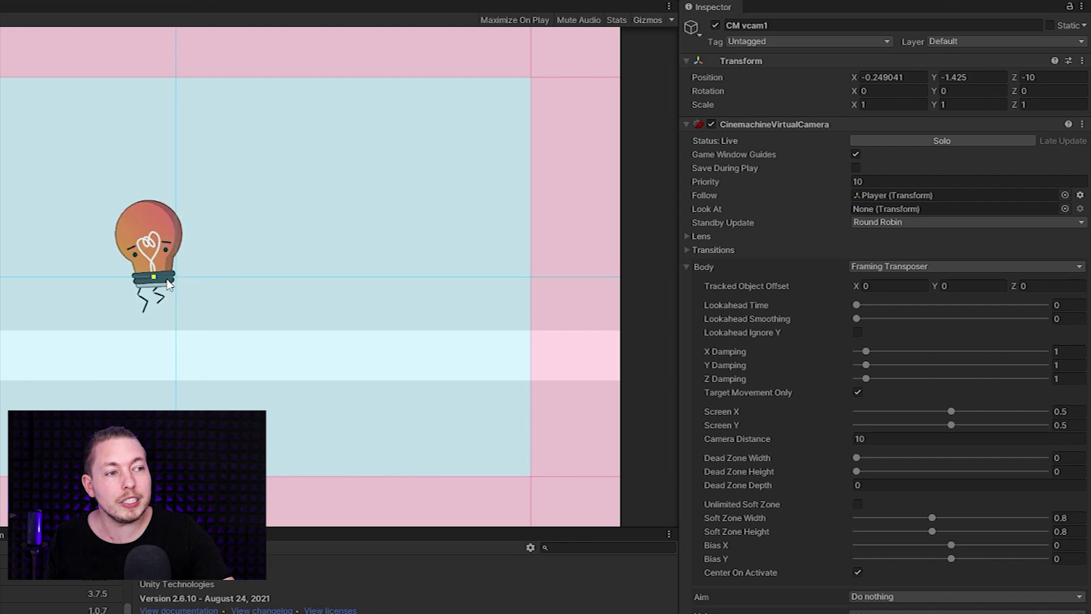
pyautogui.press('Right')
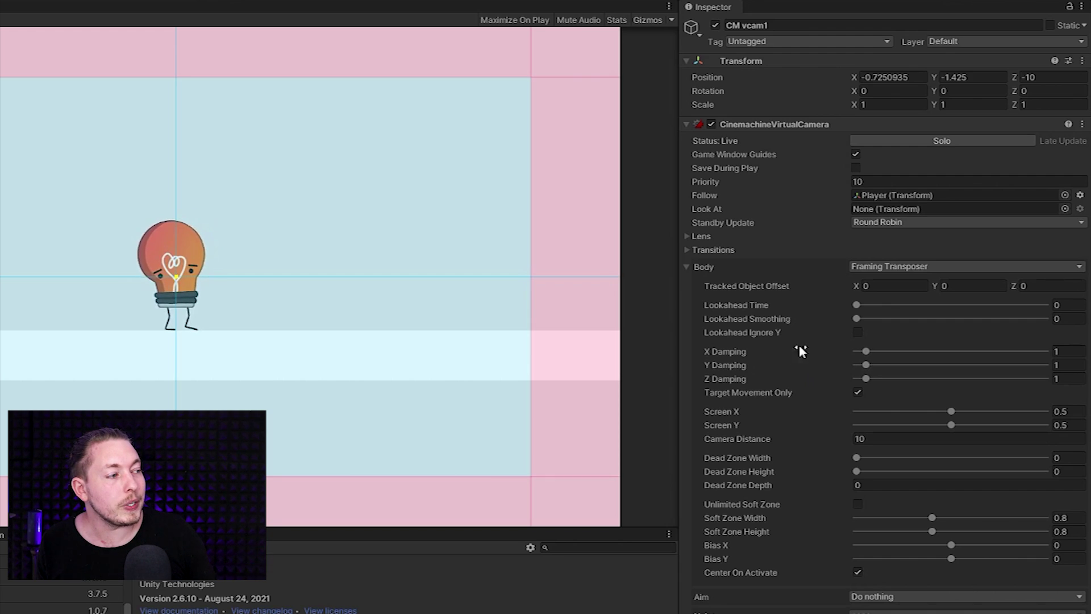
# Set the X, Y and Z Damping to 0 and run the player to test the camera following without damping
pyautogui.moveTo(866, 351); pyautogui.dragTo(830, 377)
pyautogui.press('d')
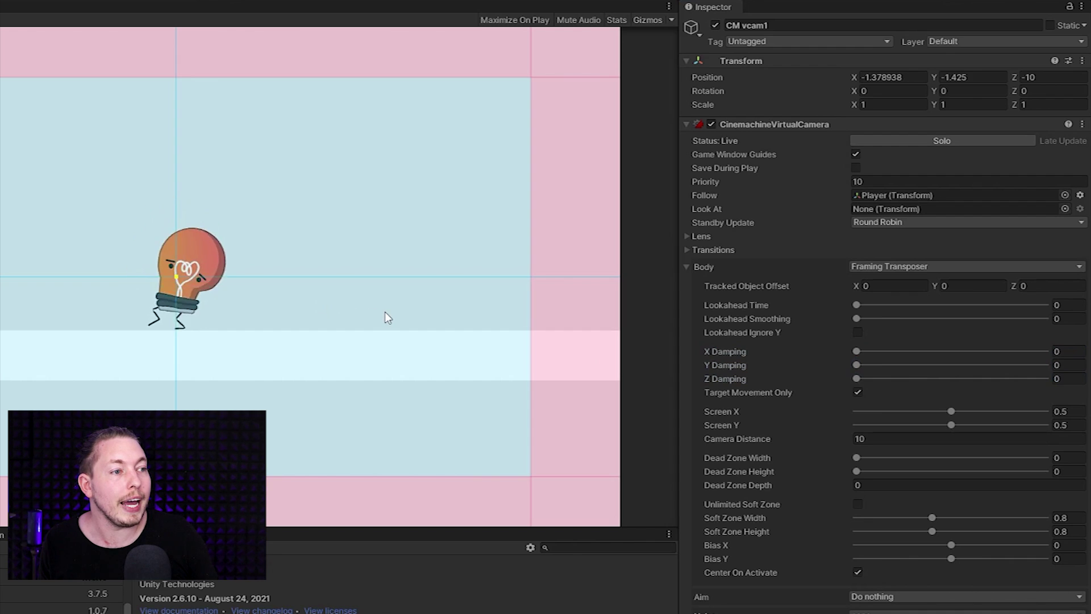
pyautogui.press('d')
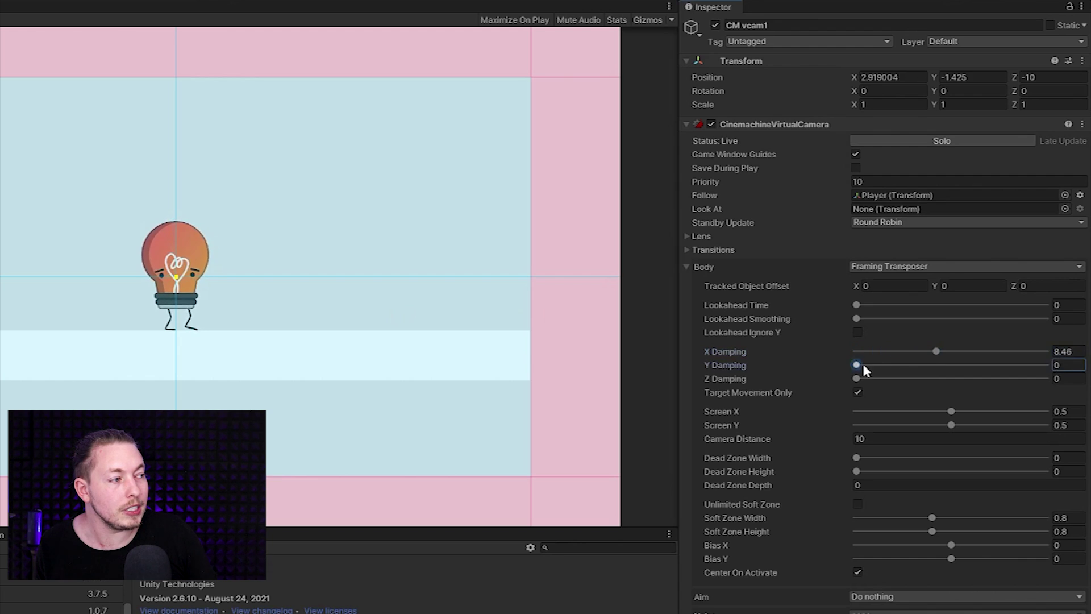
# Set X Damping to 8.46, Y Damping to 8.53 and Z Damping to 8.6, and run the player to test the slower follow
pyautogui.moveTo(857, 364); pyautogui.dragTo(936, 365)
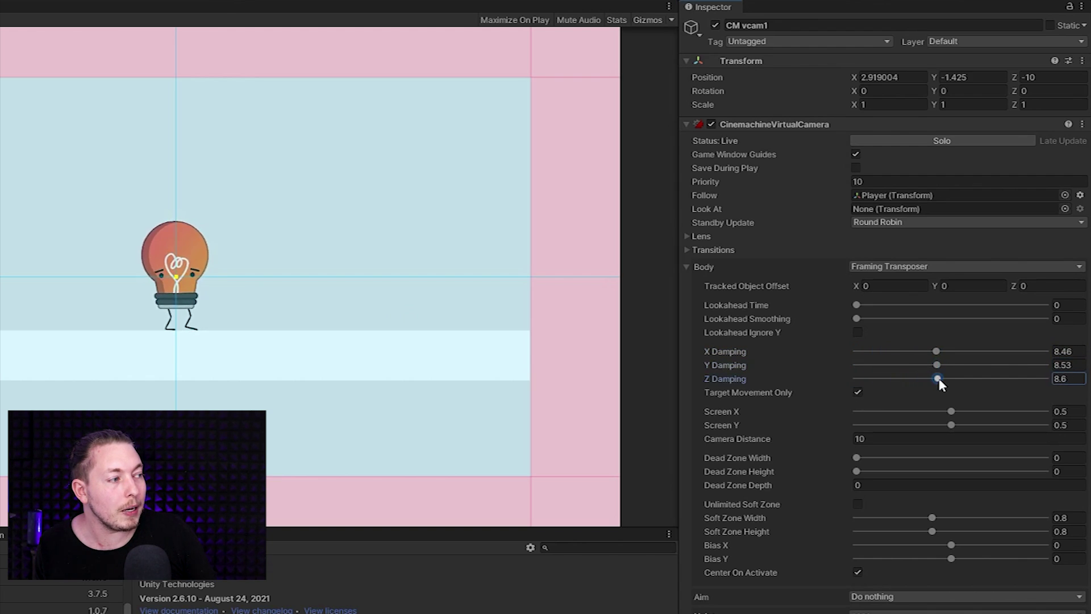
pyautogui.press('a')
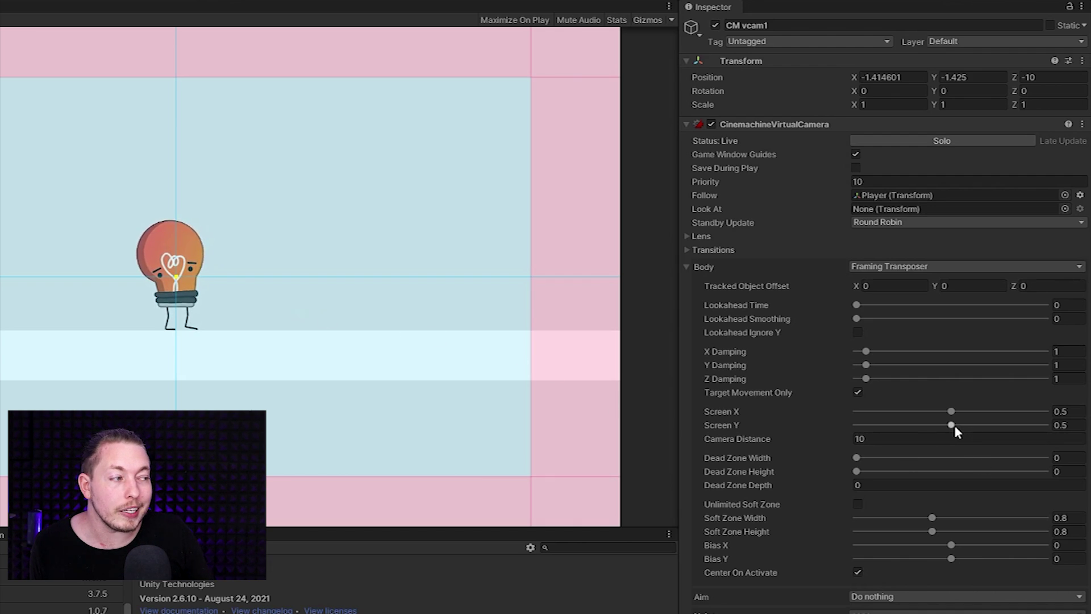
# Lower the player's framing in the game view by setting Screen Y to 0.6
pyautogui.moveTo(954, 425); pyautogui.dragTo(959, 426)
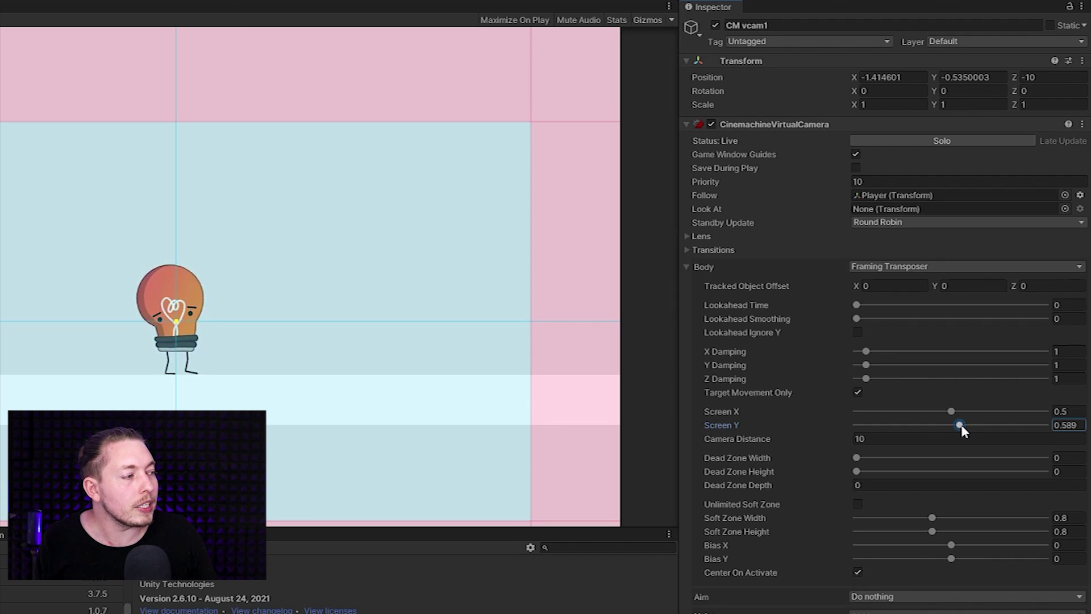
pyautogui.moveTo(960, 427); pyautogui.dragTo(963, 426)
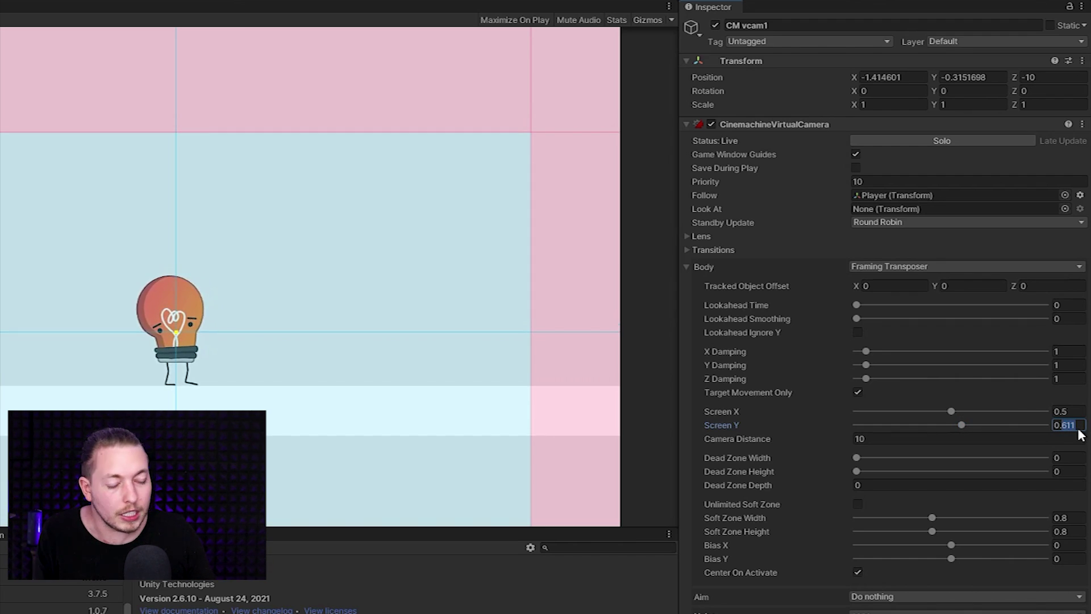
pyautogui.write('0.6')
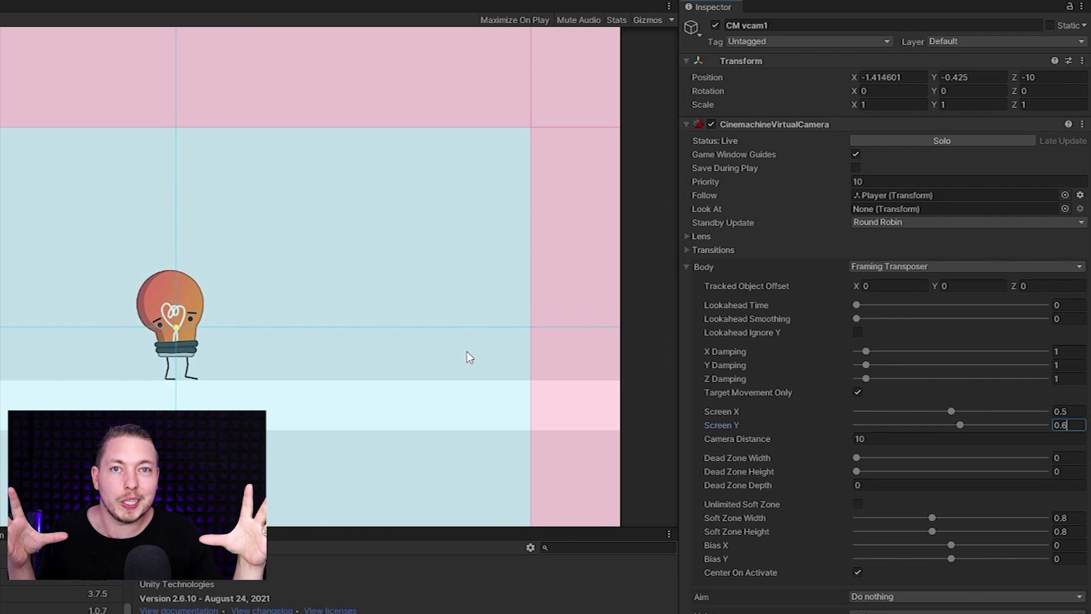
# Run the player back and forth to examine how the camera reacts to movement with Dead Zone Width at 0
pyautogui.click(810, 455)
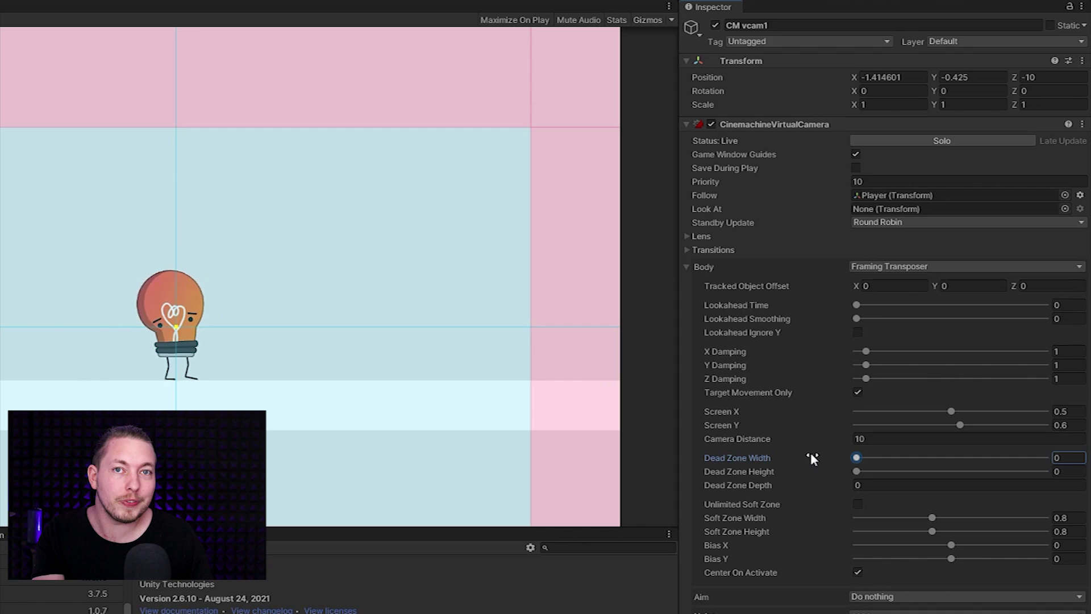
pyautogui.click(362, 228)
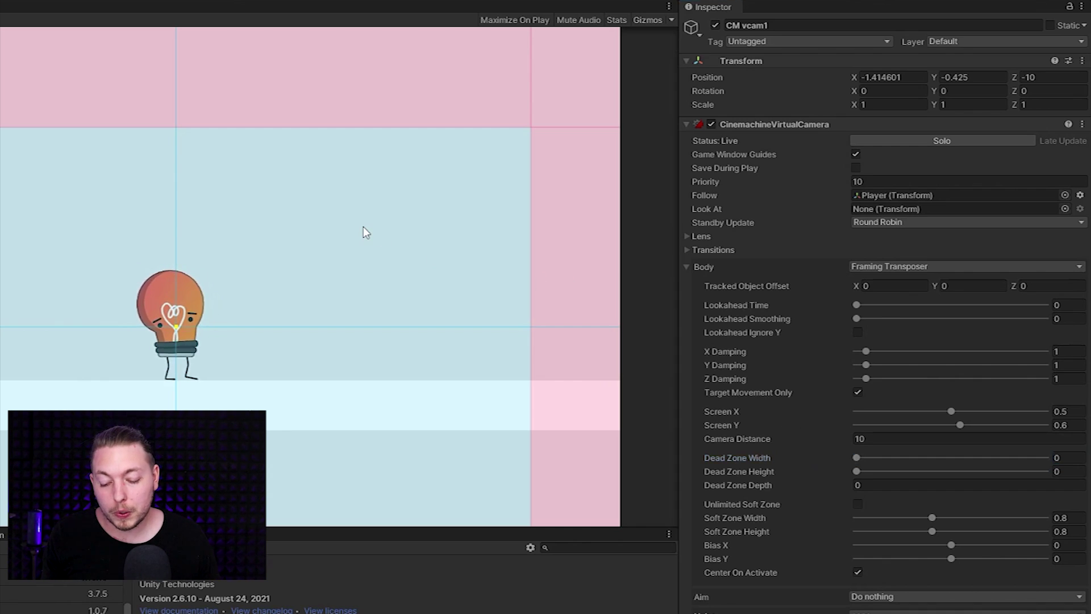
pyautogui.press('a')
pyautogui.press('d')
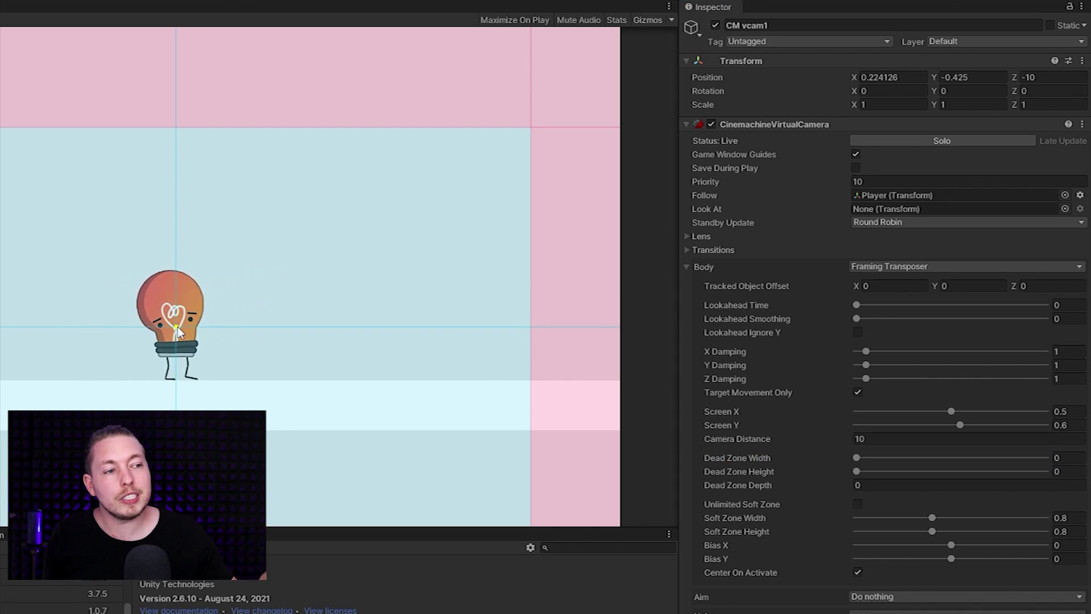
pyautogui.press('a')
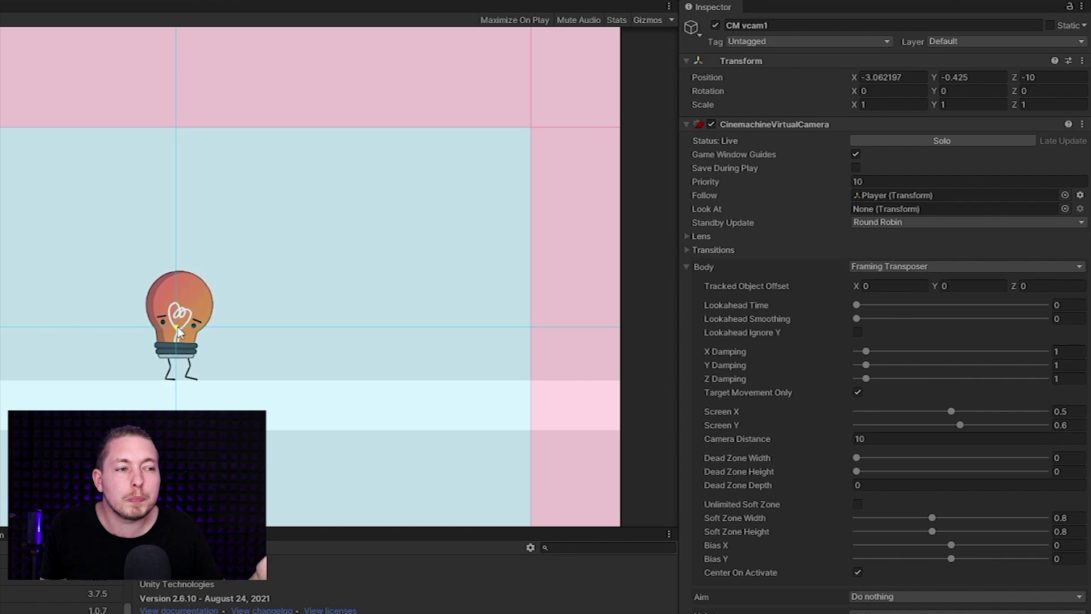
pyautogui.press('d')
pyautogui.press('a')
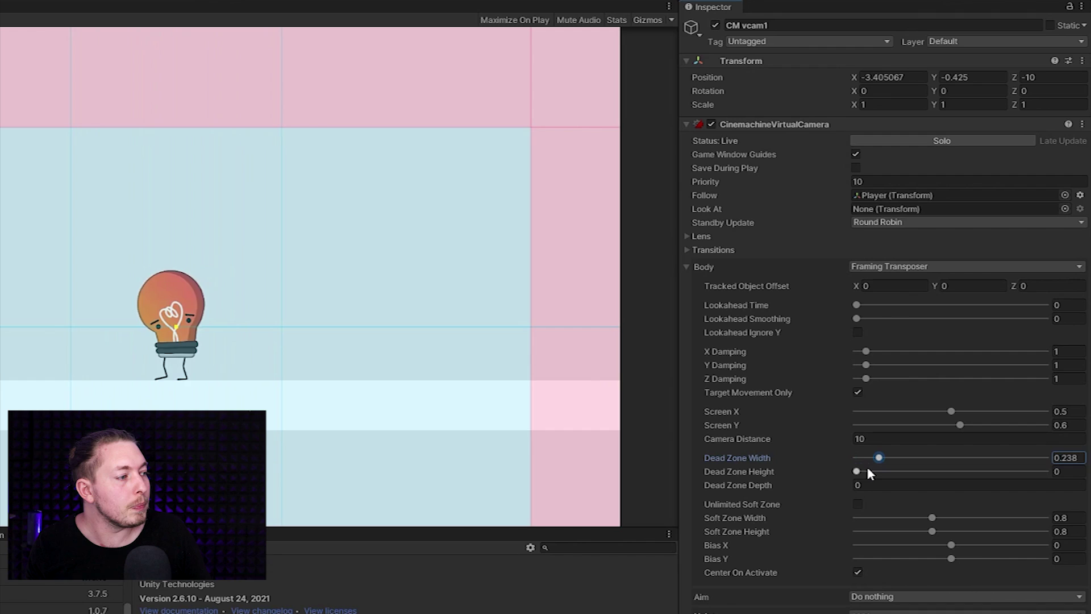
# Set Dead Zone Width to 0.238 and Dead Zone Height to 0.217, and walk the player across the dead zone's edges
pyautogui.moveTo(857, 473); pyautogui.dragTo(879, 476)
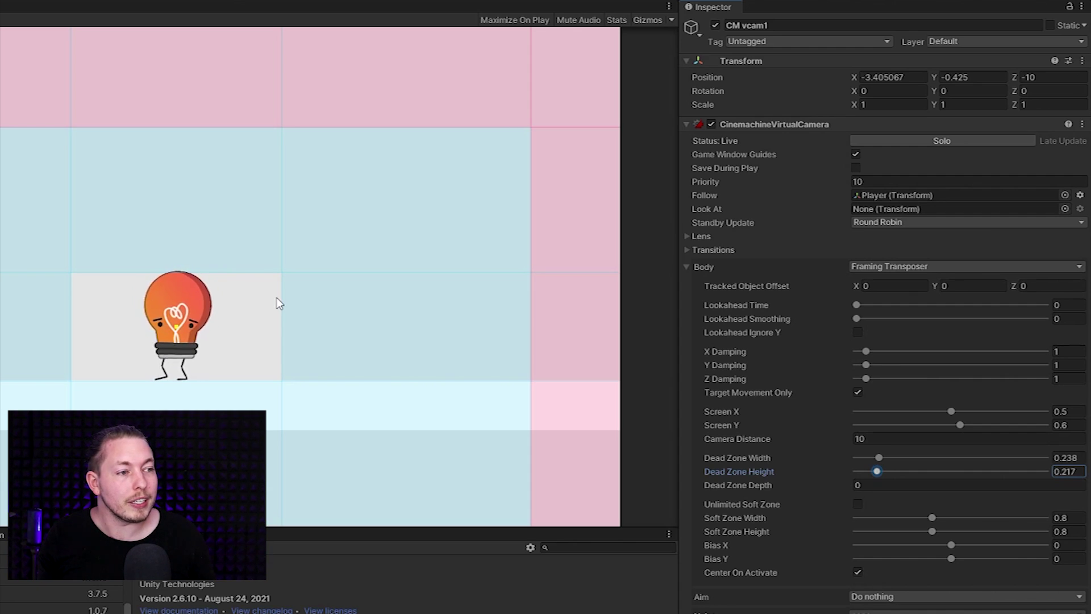
pyautogui.press('Right')
pyautogui.press('Left')
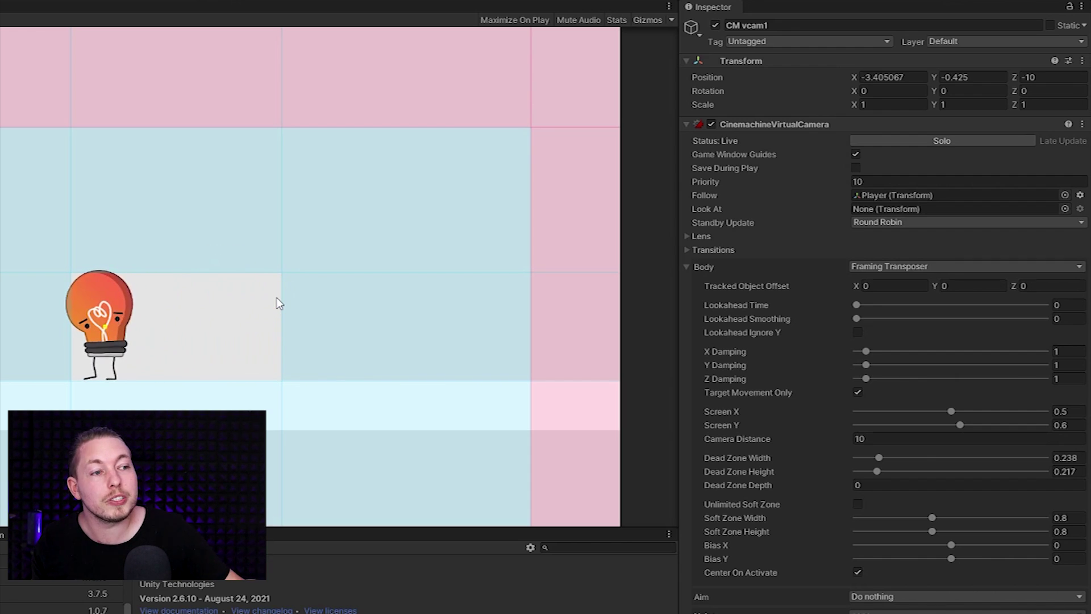
pyautogui.press('Left')
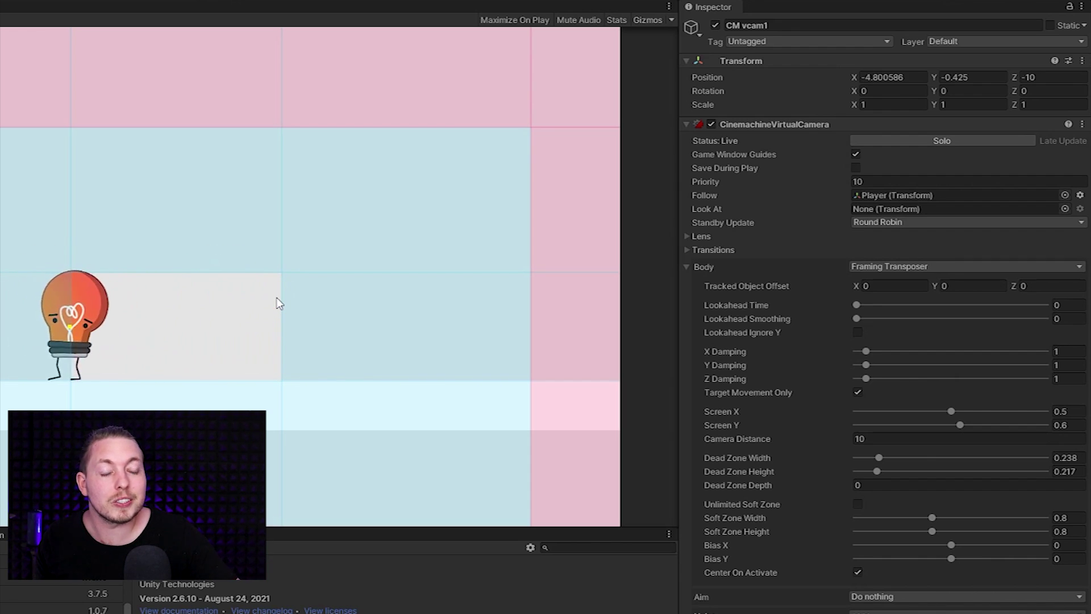
pyautogui.press('Right')
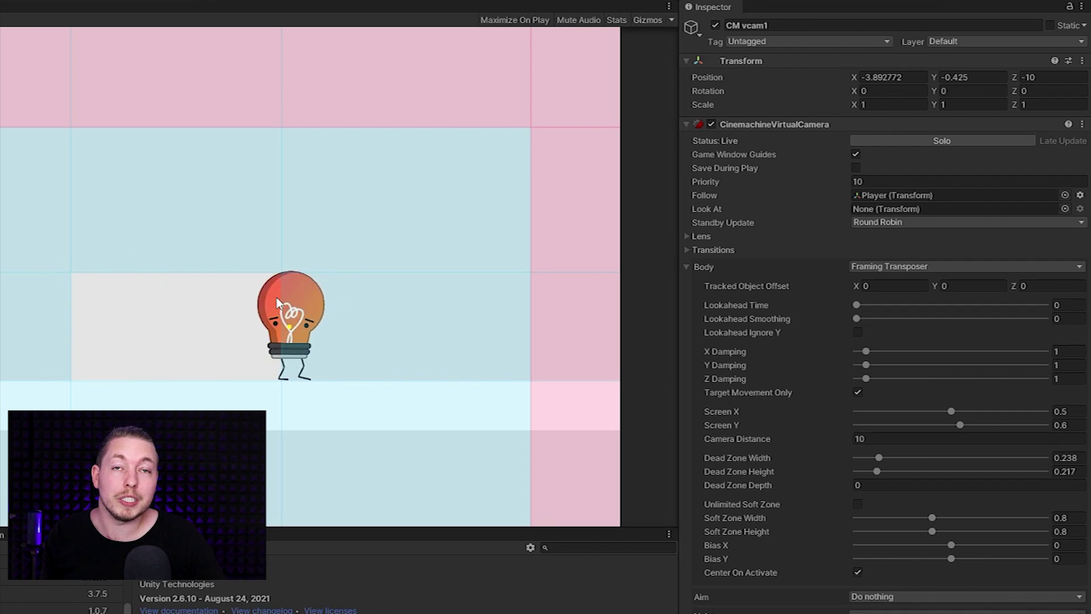
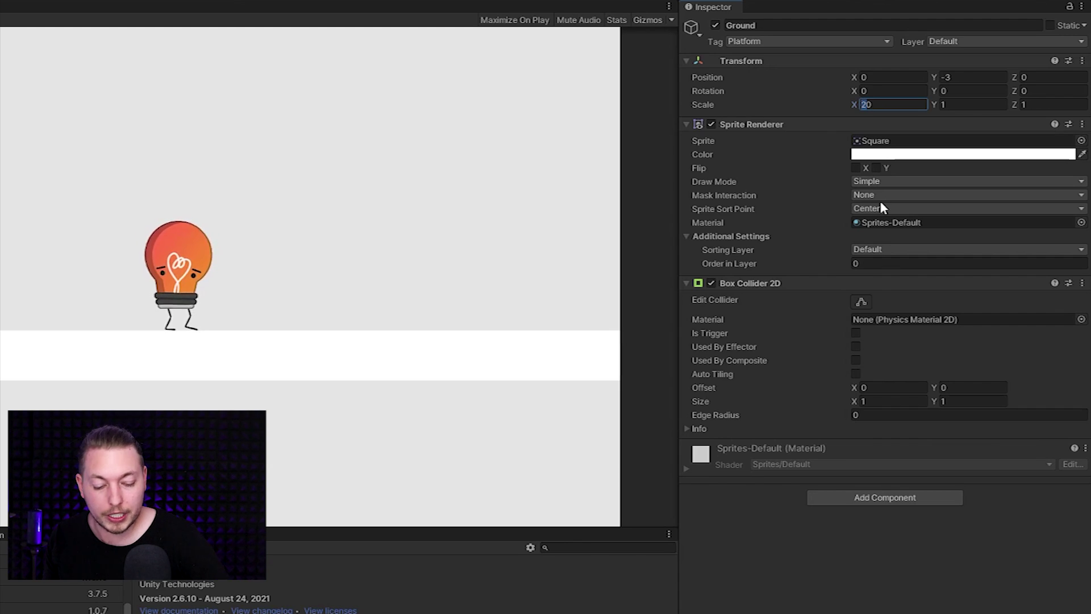
# Set the Ground object's X scale to 100 to lengthen the platform
pyautogui.write('100')
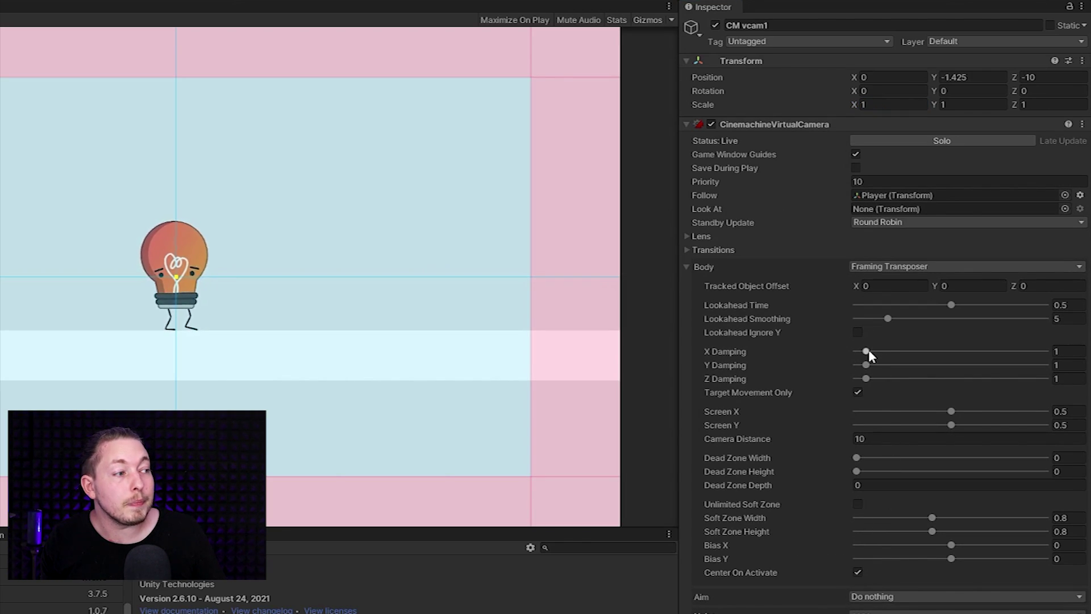
# Raise the CM vcam1 camera's X Damping to 9.89 and Y Damping to 9.6
pyautogui.moveTo(868, 350); pyautogui.dragTo(952, 356)
pyautogui.moveTo(866, 365); pyautogui.dragTo(947, 365)
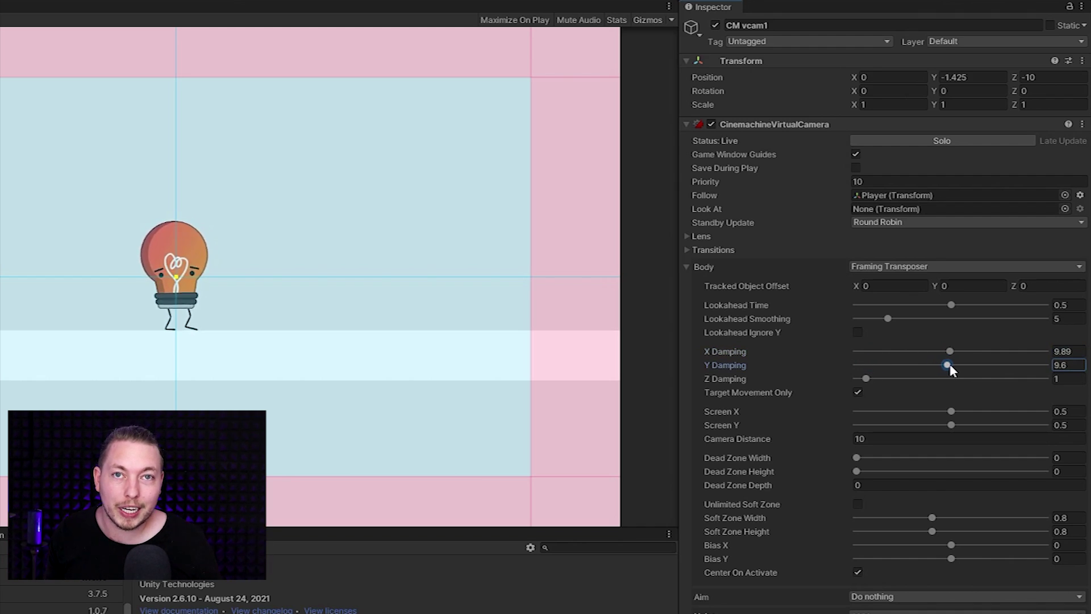
# Shrink the running game's Soft Zone Width to 0.533 and Height to 0.504, and set Lookahead Time and Lookahead Smoothing to 0
pyautogui.moveTo(932, 519); pyautogui.dragTo(907, 518)
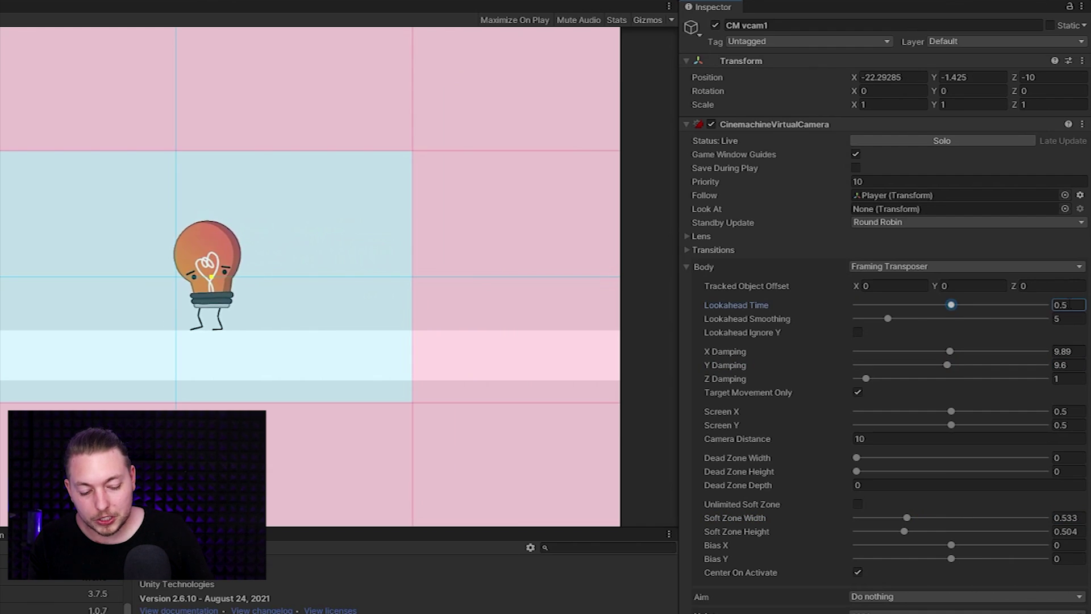
pyautogui.press('Return')
pyautogui.press('BackSpace')
pyautogui.press('Tab')
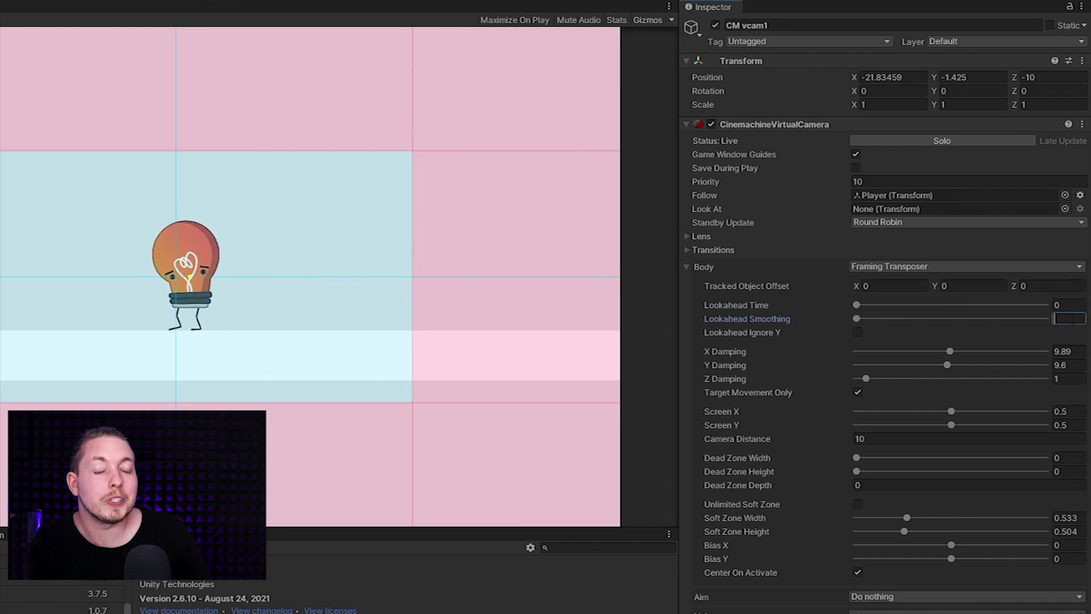
pyautogui.press('BackSpace')
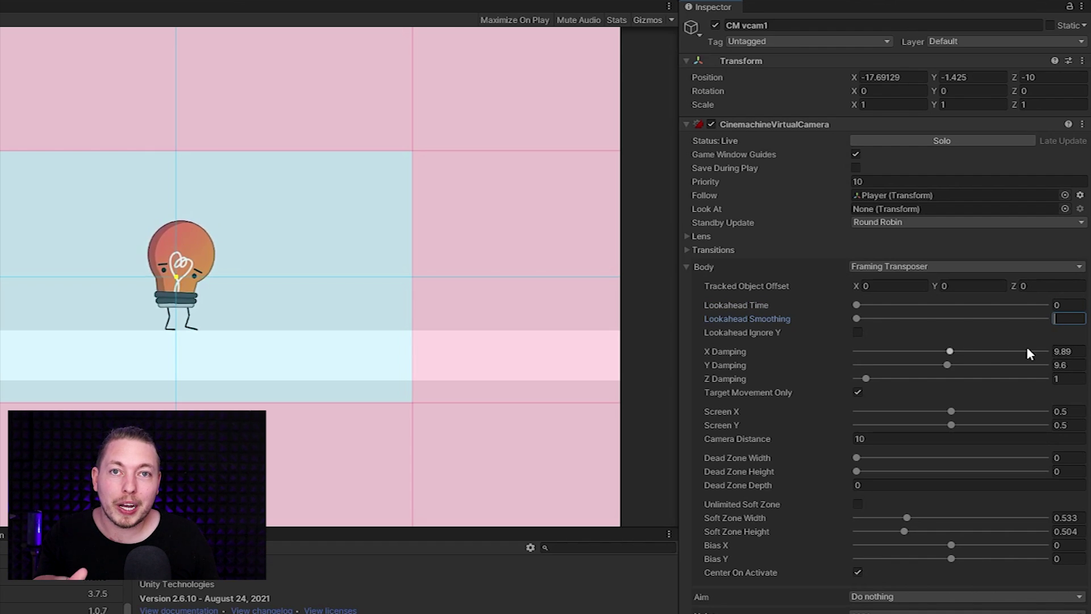
pyautogui.press('Return')
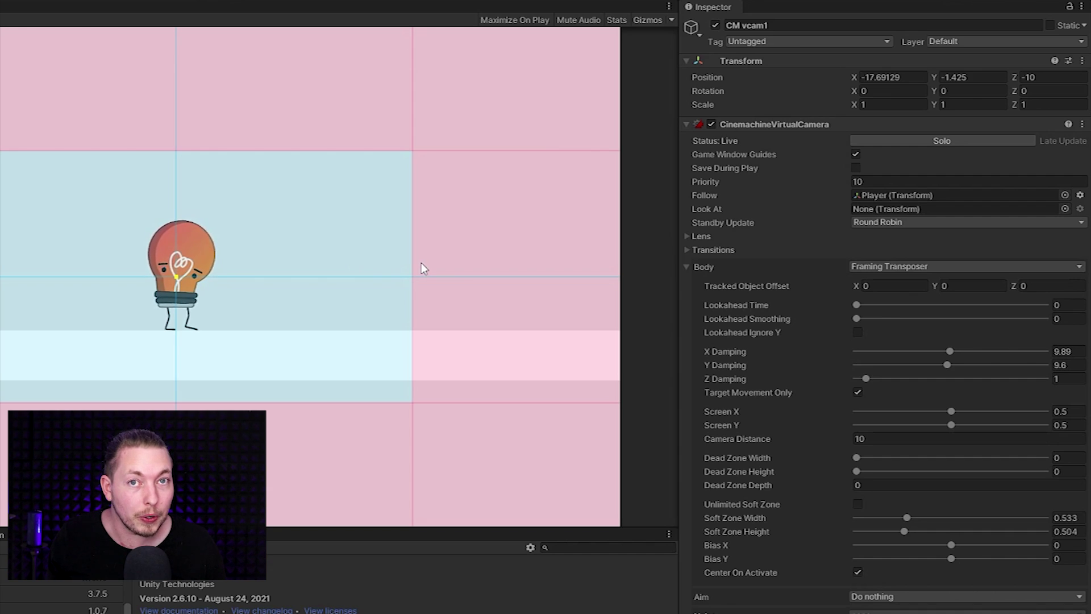
# Run and jump the player in both directions to examine how the camera reacts at the soft zone's edge, and stop play mode
pyautogui.press('d')
pyautogui.press('d')
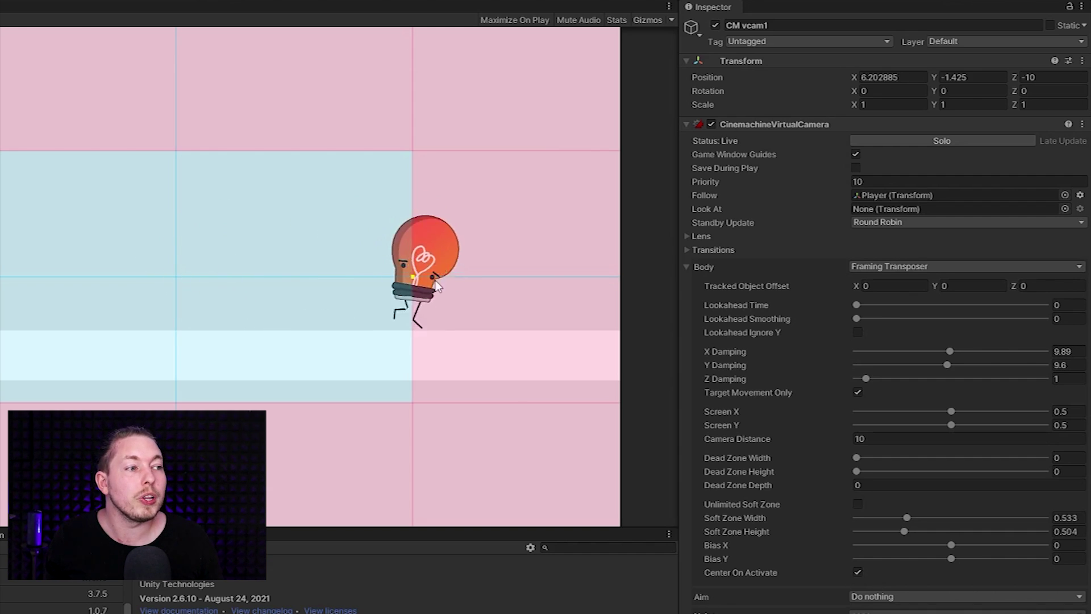
pyautogui.press('a')
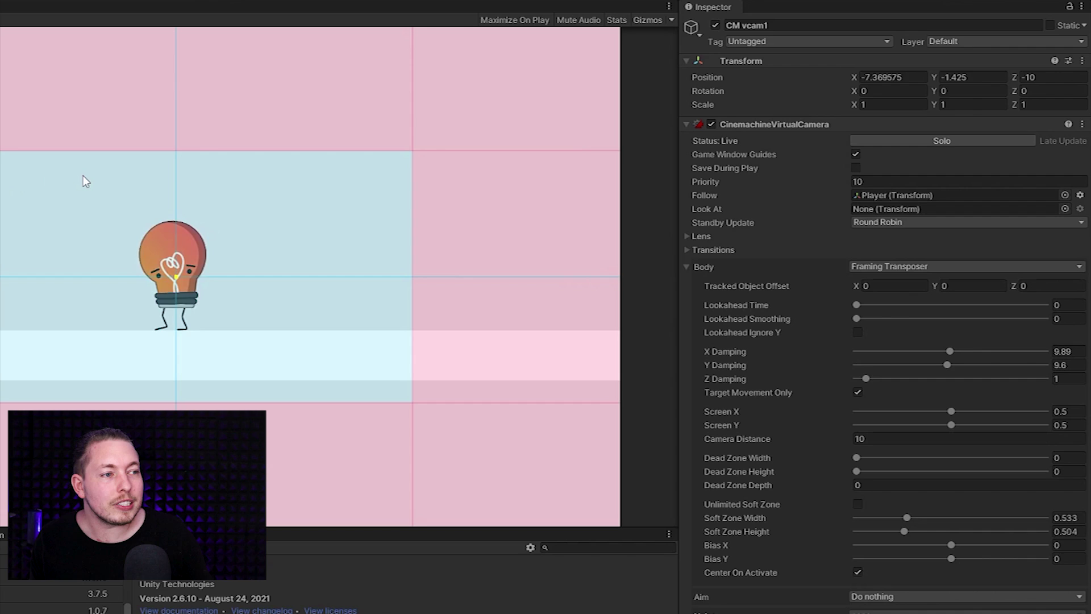
pyautogui.press('Right')
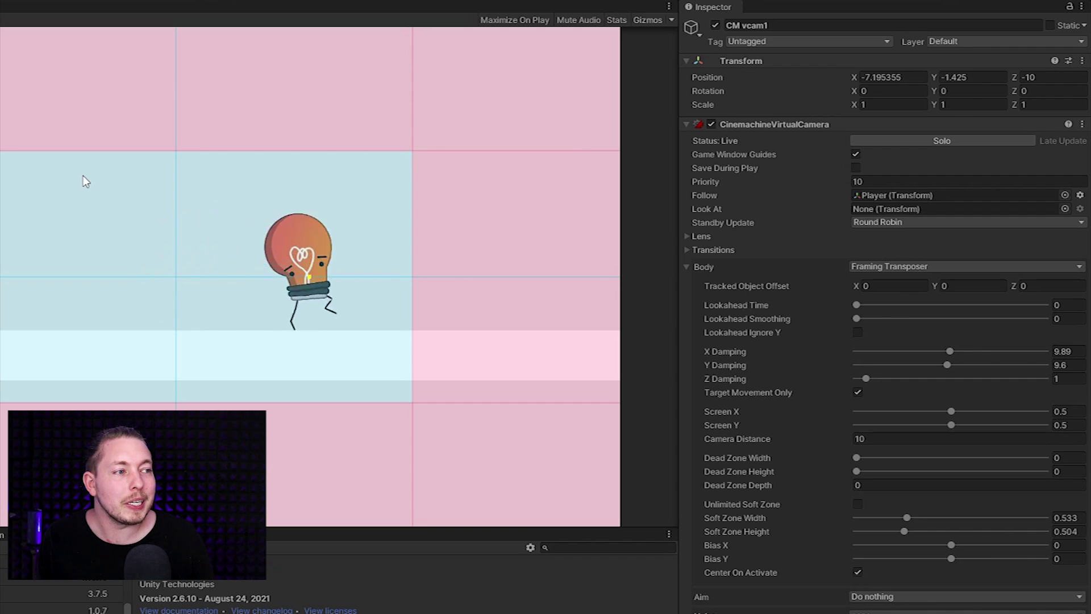
pyautogui.press('space')
pyautogui.press('Left')
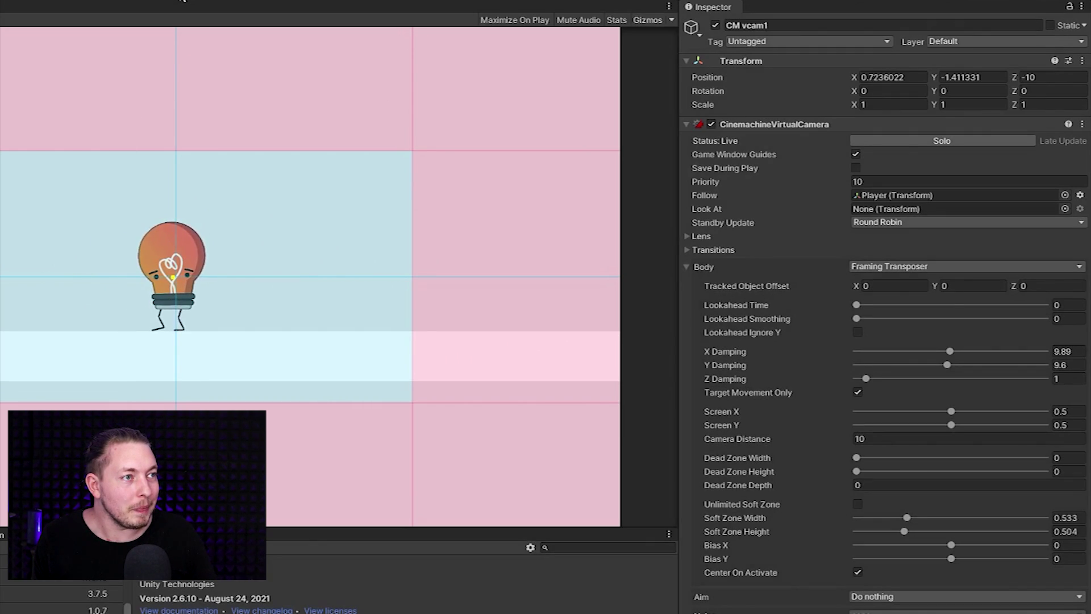
pyautogui.click(180, 1)
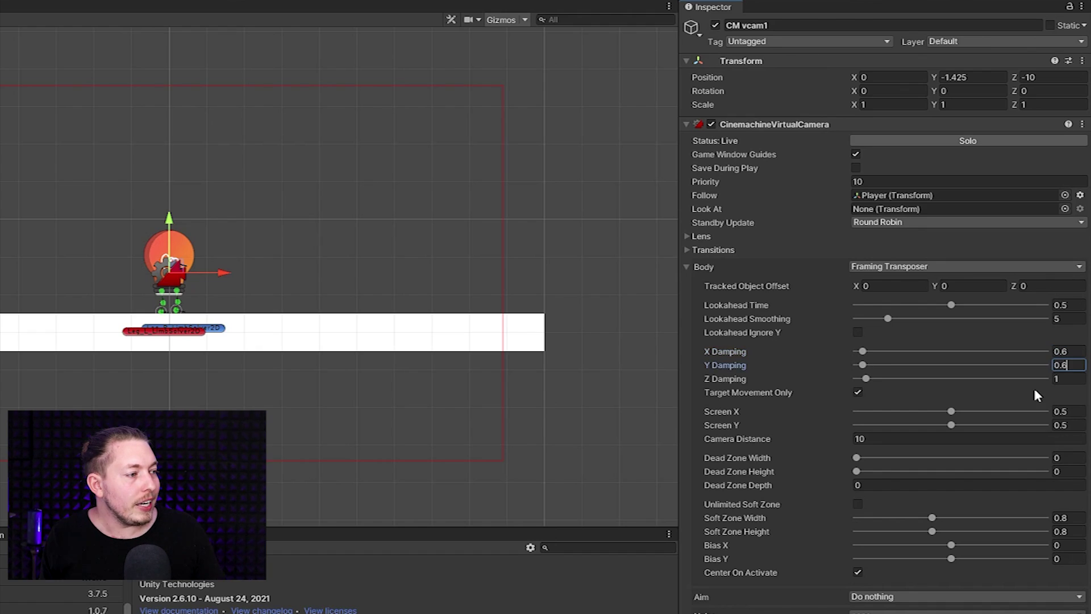
# Set CM vcam1's Screen Y to 0.7 and its Dead Zone Width to 0.065
pyautogui.moveTo(953, 429); pyautogui.dragTo(968, 431)
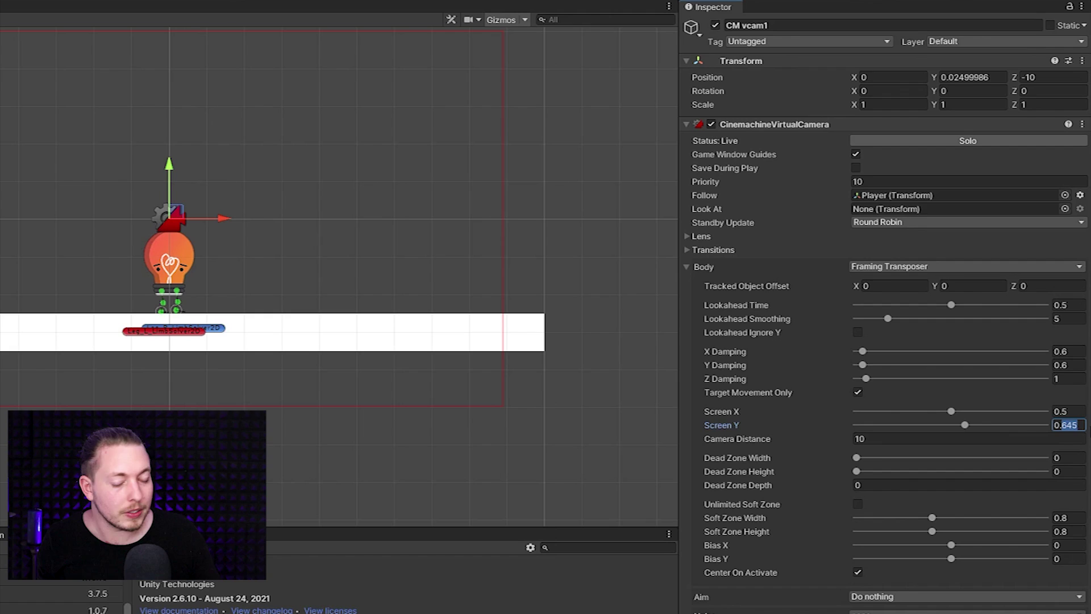
pyautogui.write('0.7')
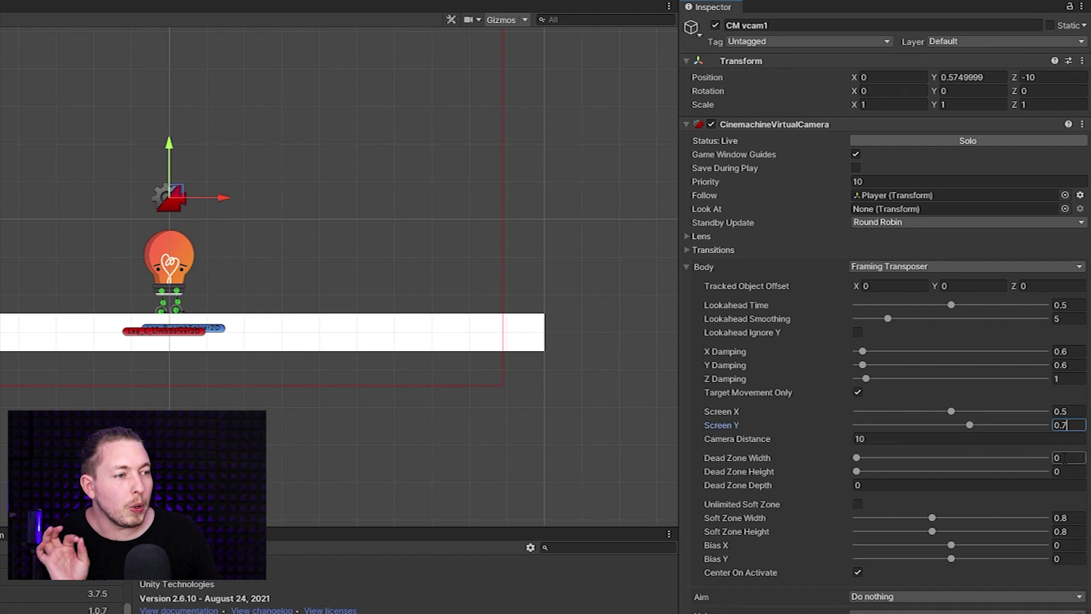
pyautogui.moveTo(858, 458); pyautogui.dragTo(862, 458)
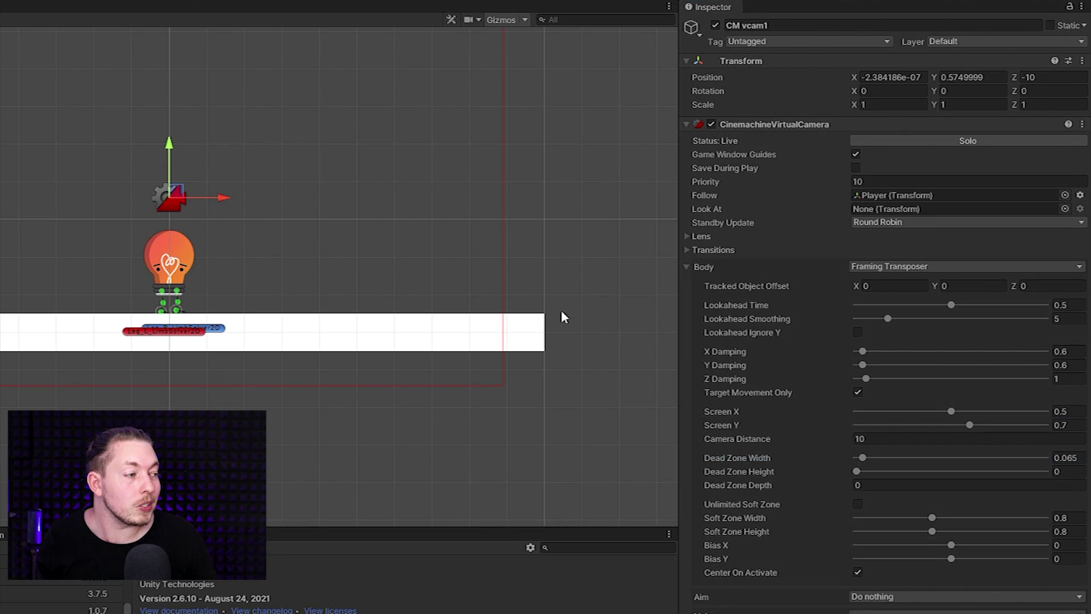
# Try a Dead Zone Width of 0.07 and Dead Zone Height of 0.03 in play mode, and stop the game
pyautogui.hotkey('ctrl', 'p')
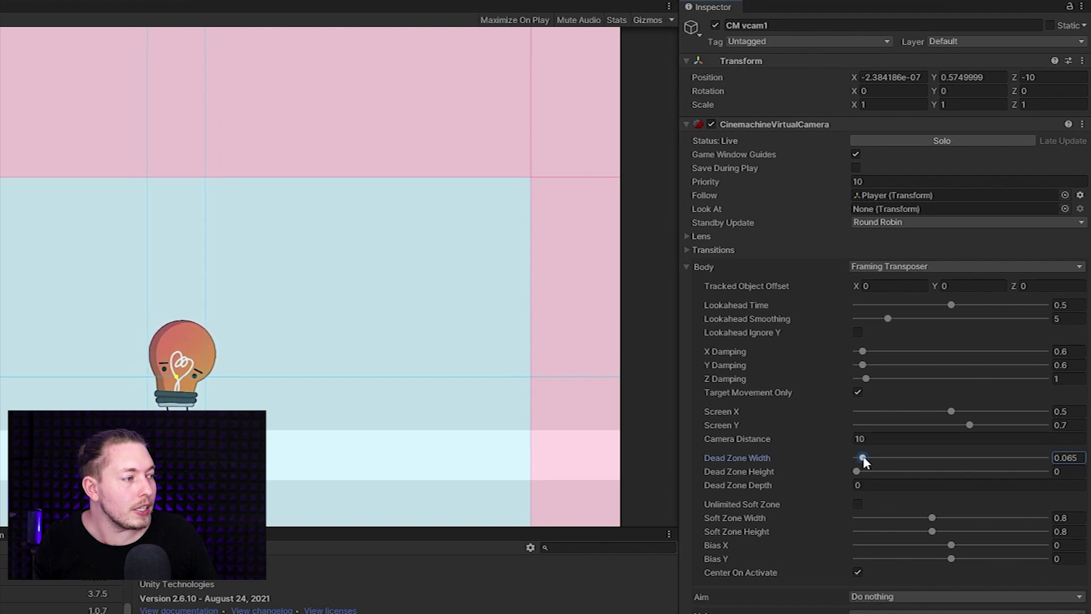
pyautogui.click(858, 472)
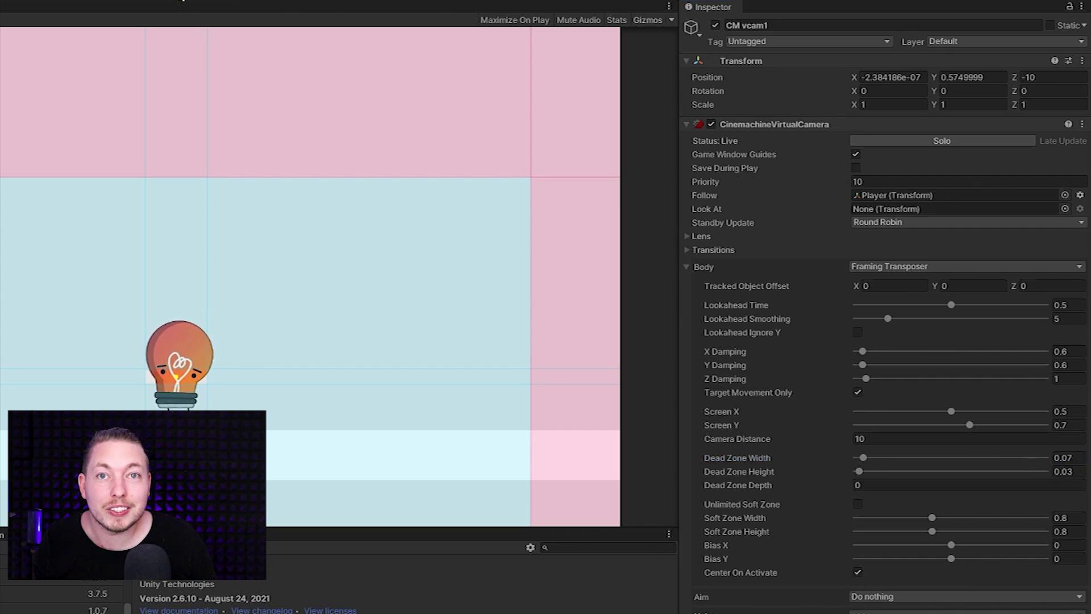
pyautogui.click(183, 0)
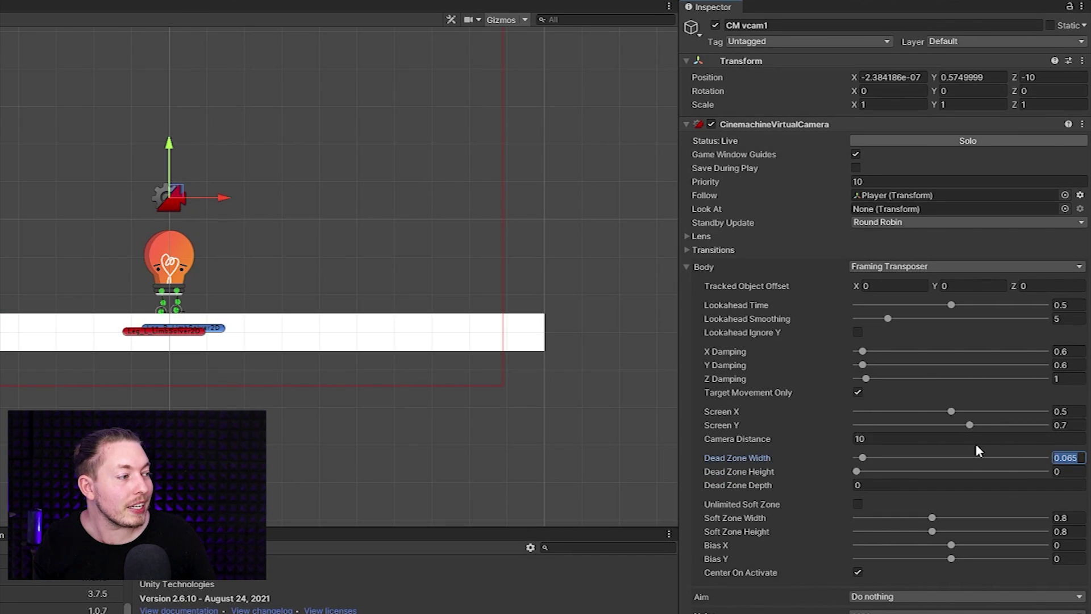
# Set CM vcam1's Dead Zone Width to 0.07 and Dead Zone Height to 0.03 outside play mode
pyautogui.write('0.07')
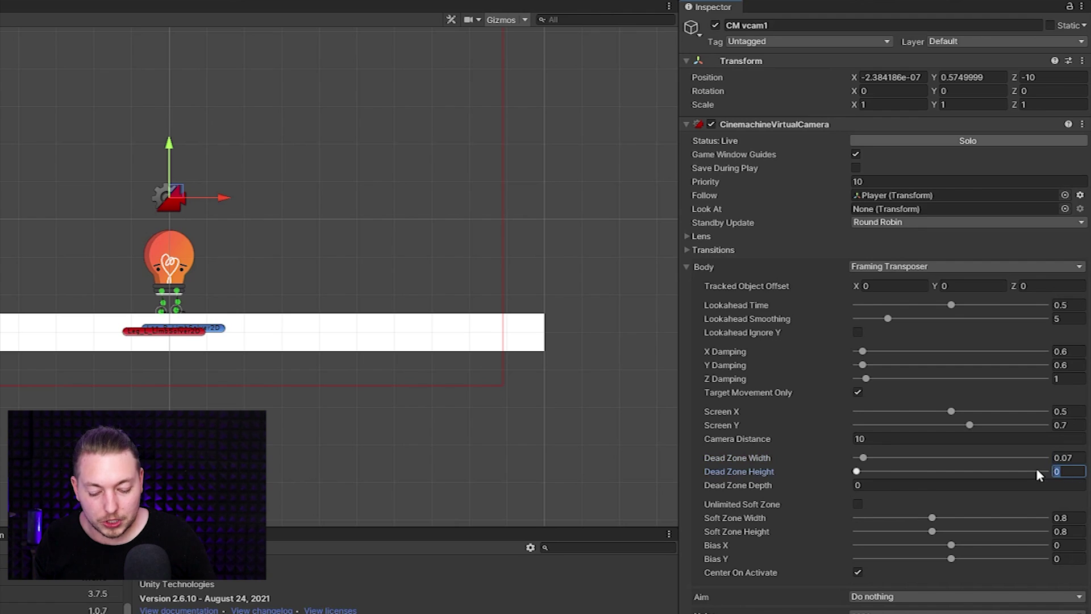
pyautogui.write('0.07')
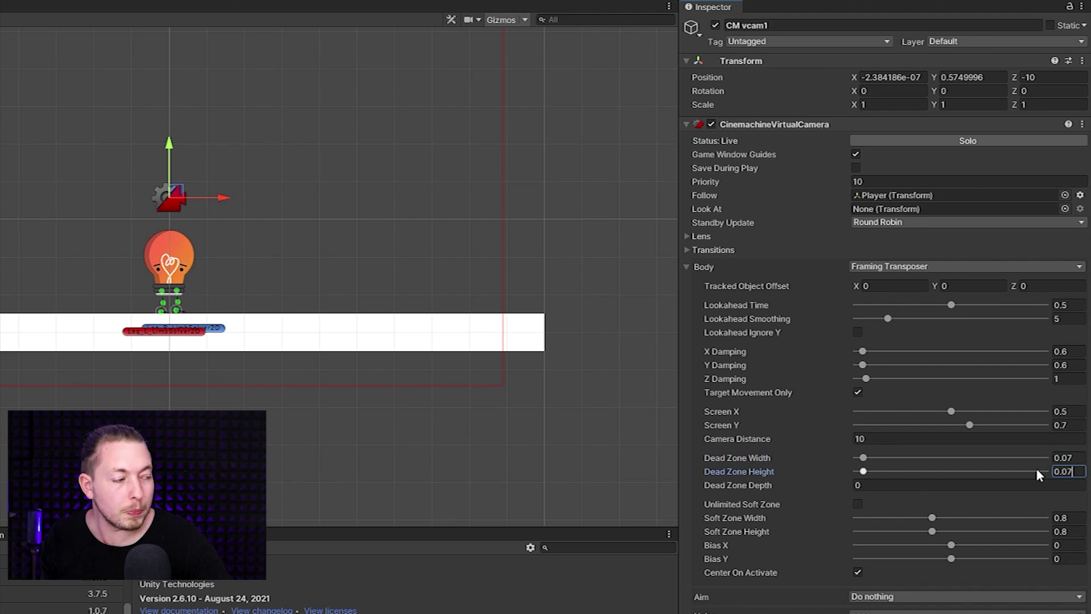
pyautogui.press('BackSpace')
pyautogui.write('3')
pyautogui.press('Return')
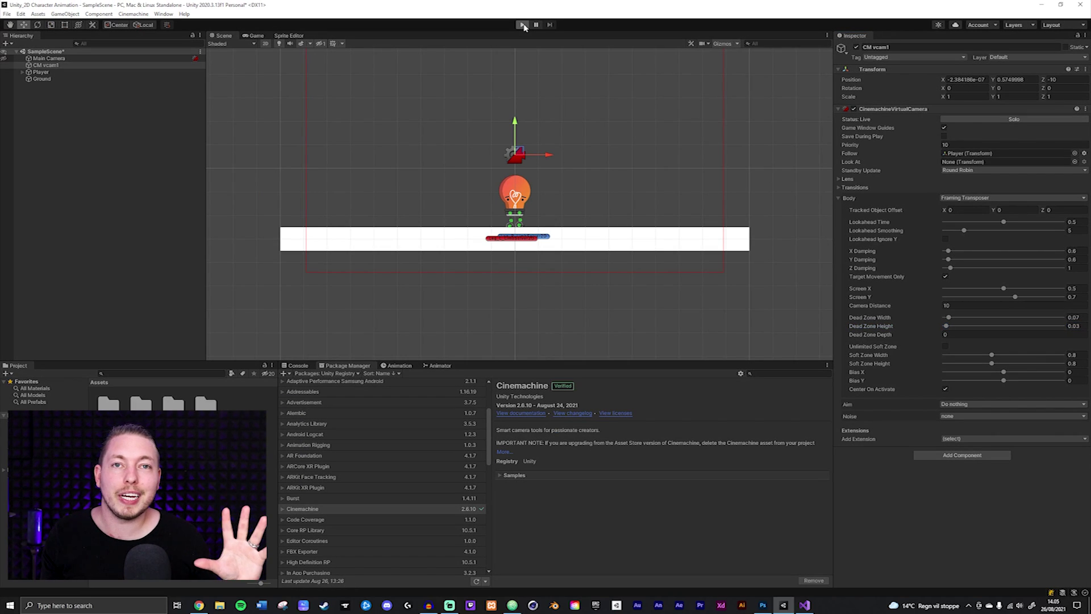
# Playtest the scene by running and jumping with the player to examine how the camera follows within the small dead zone
pyautogui.click(522, 25)
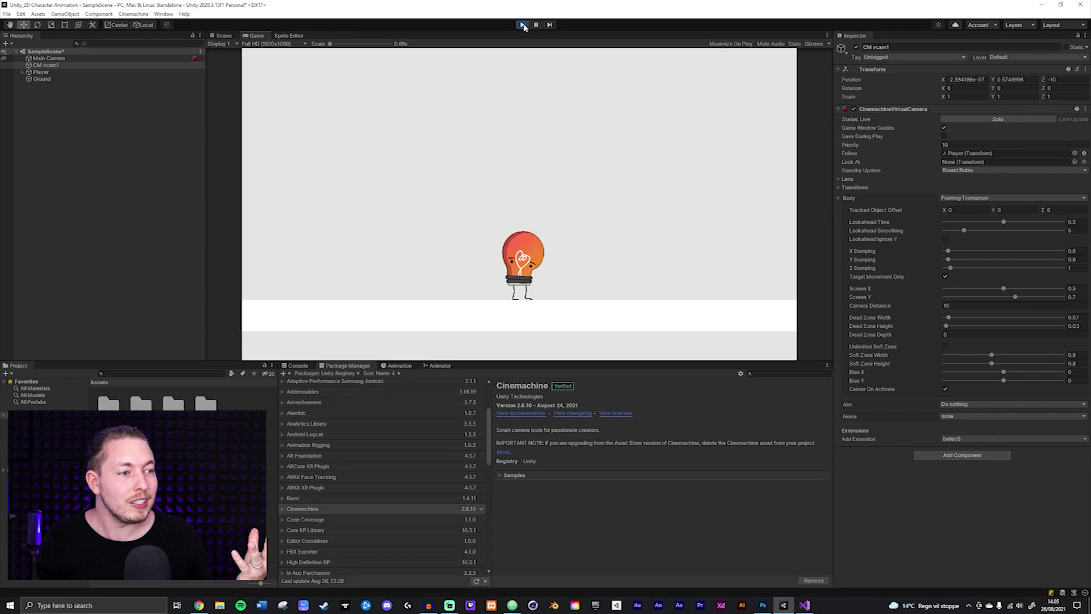
pyautogui.press('a')
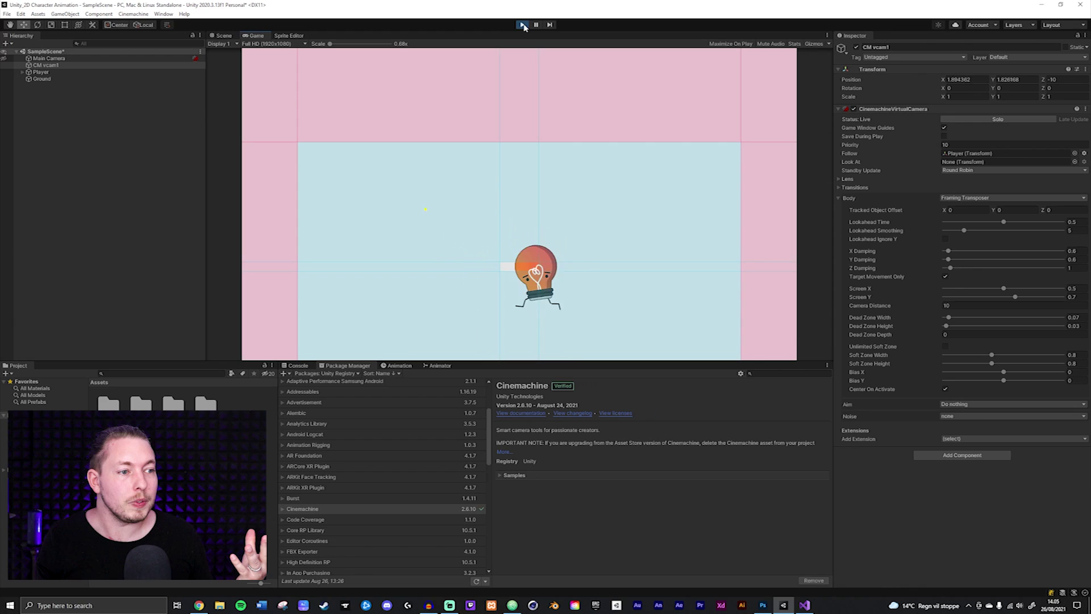
pyautogui.press('space')
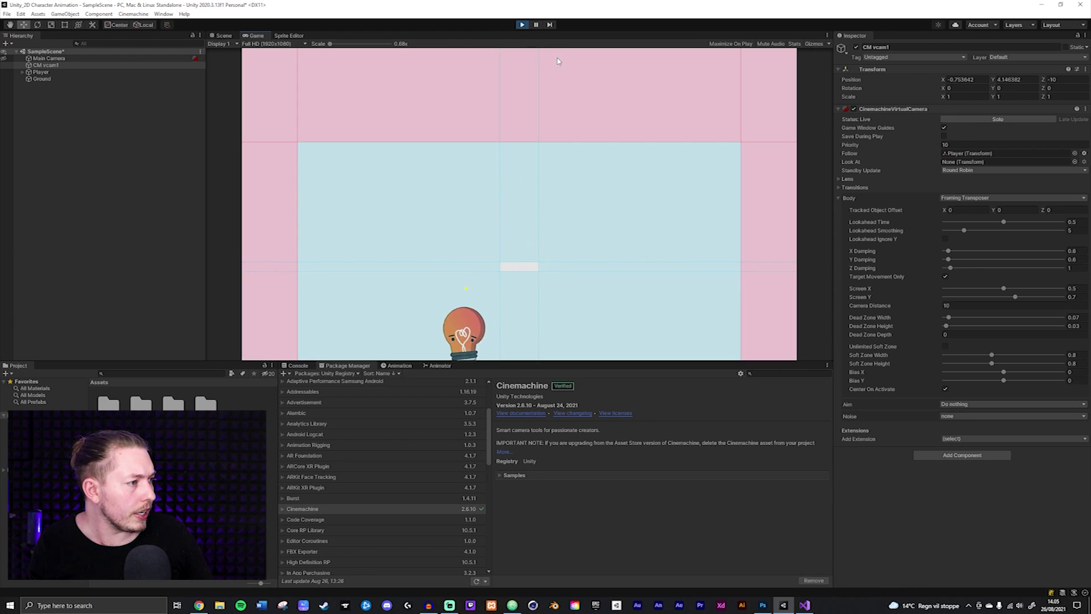
# Leave play mode and configure CM vcam1's lookahead with Time 0.1, Smoothing 2 and Lookahead Ignore Y enabled
pyautogui.hotkey('ctrl', 'p')
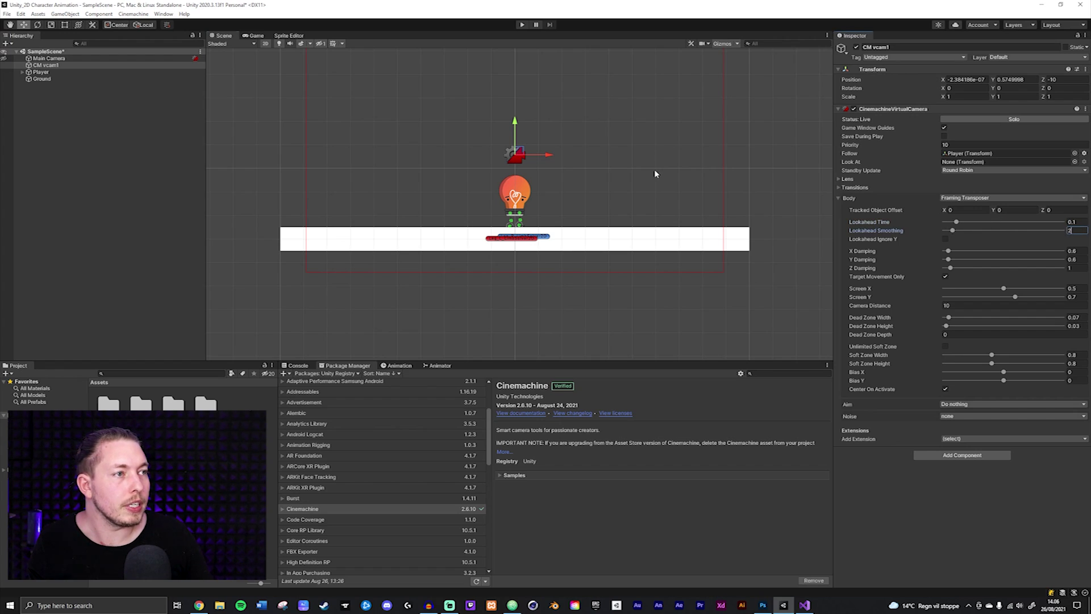
pyautogui.click(927, 240)
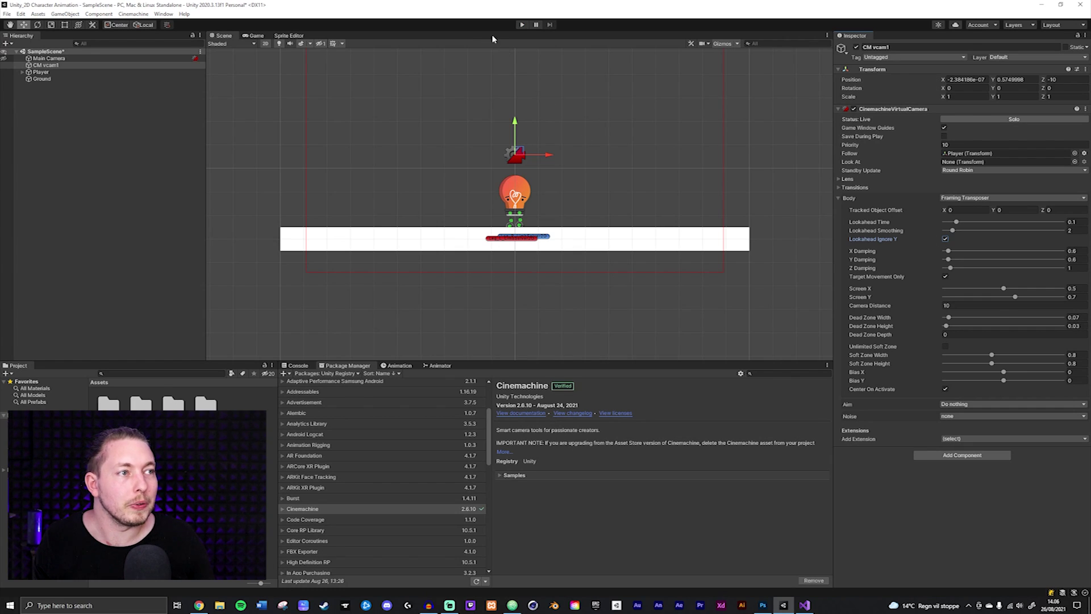
# Playtest the player running and jumping to examine the adjusted camera follow, selecting Main Camera to hide the Cinemachine guides
pyautogui.click(523, 25)
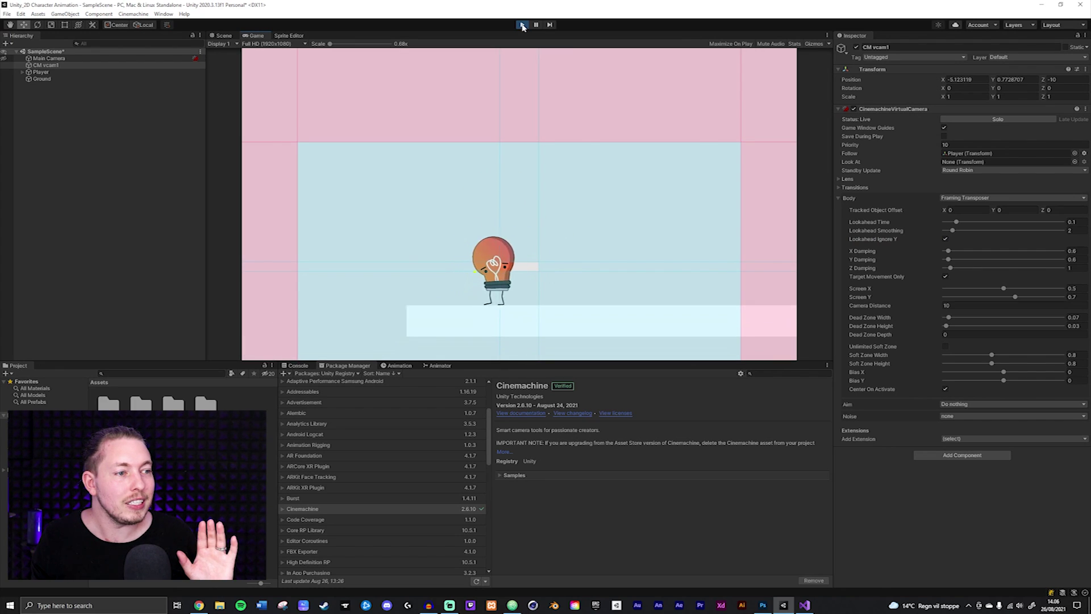
pyautogui.press('d')
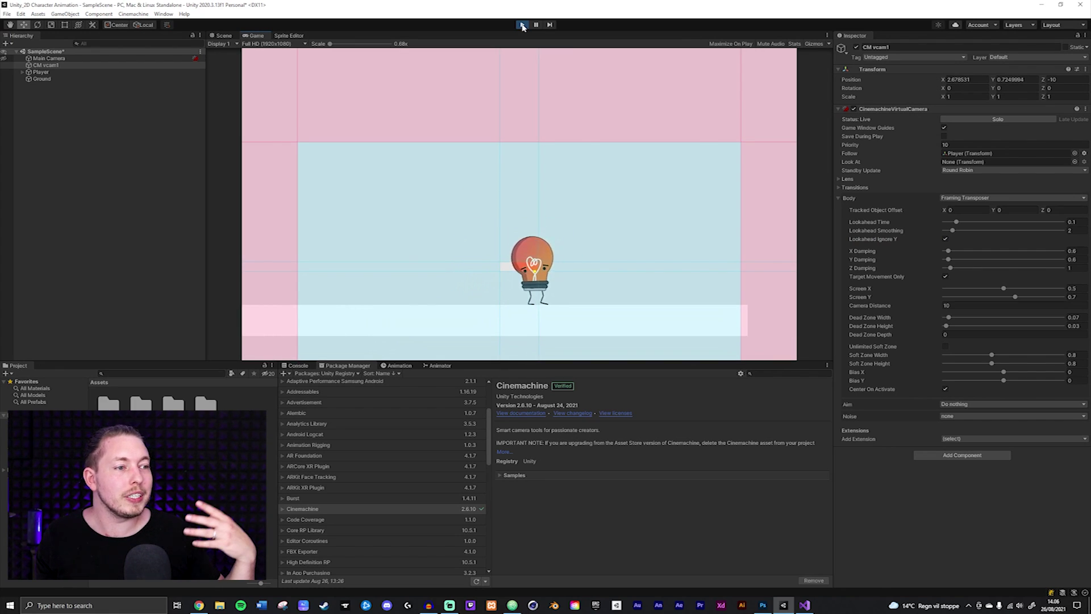
pyautogui.press('d')
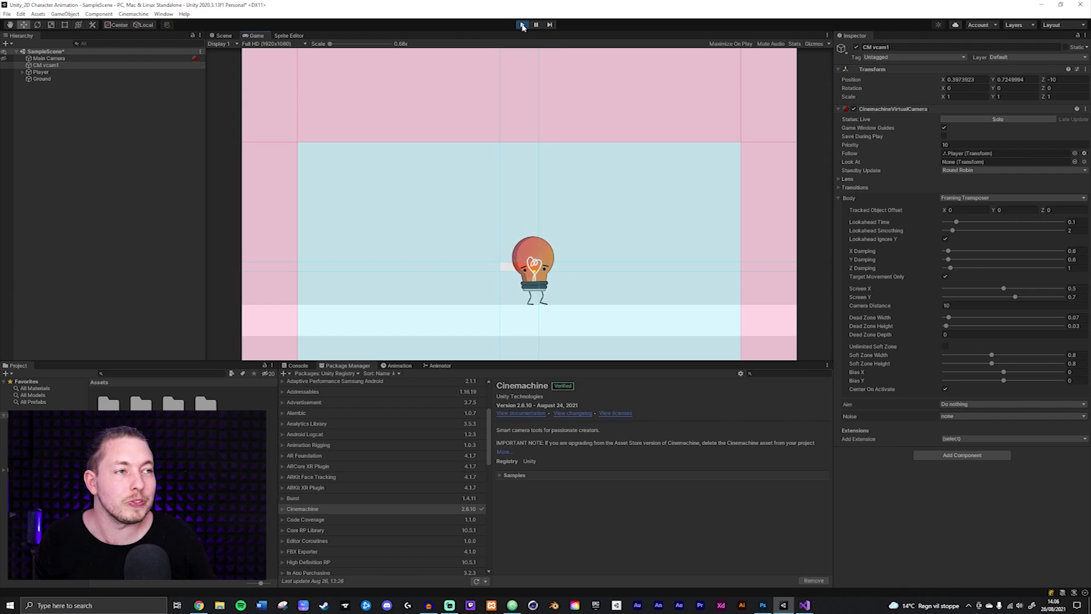
pyautogui.press('d')
pyautogui.press('a')
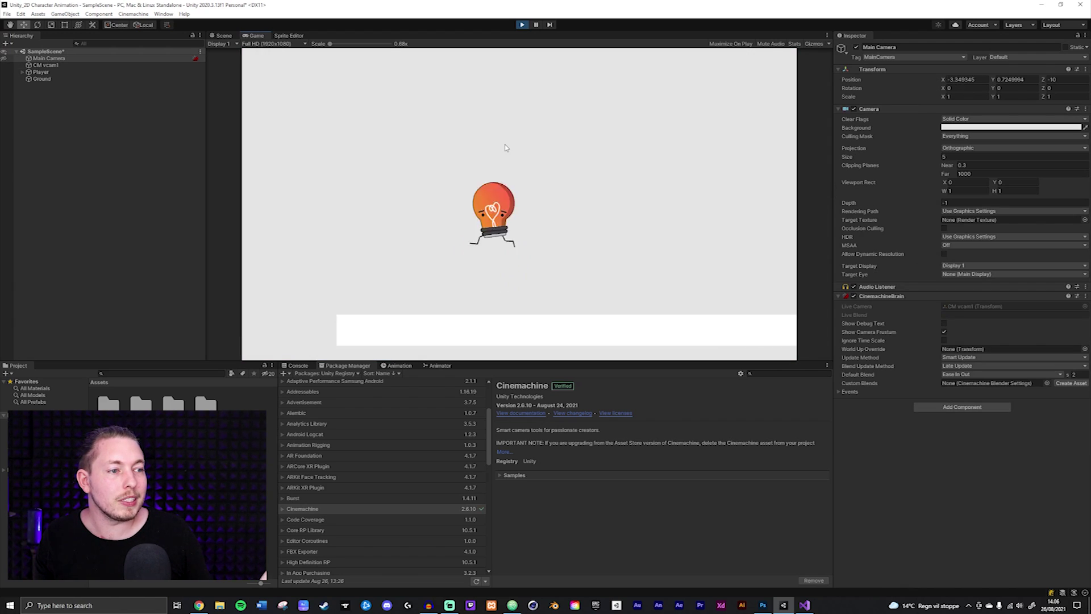
pyautogui.press('a')
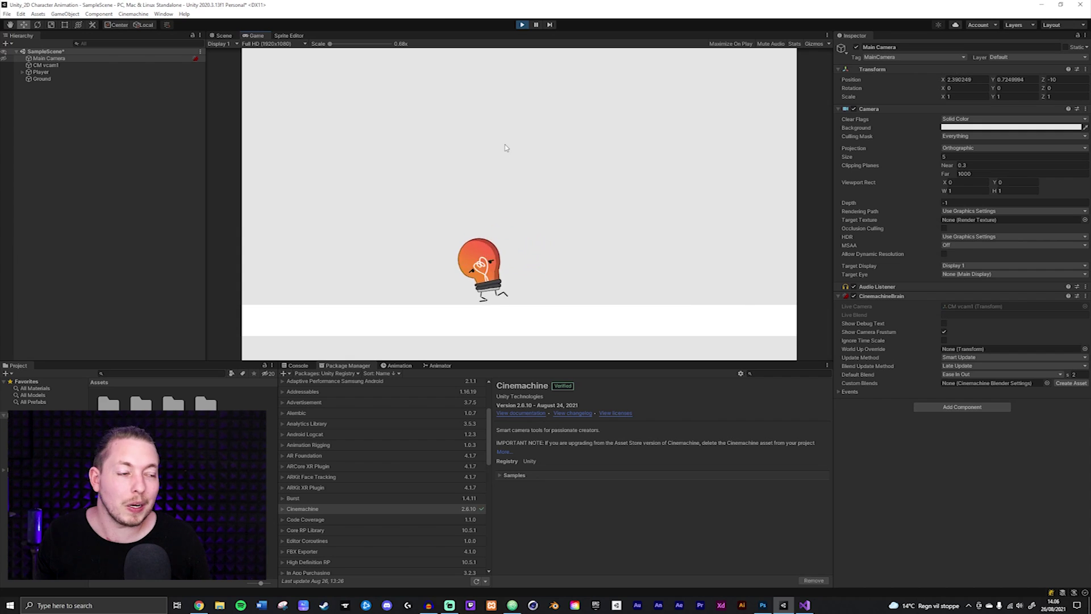
pyautogui.press('space')
pyautogui.press('a')
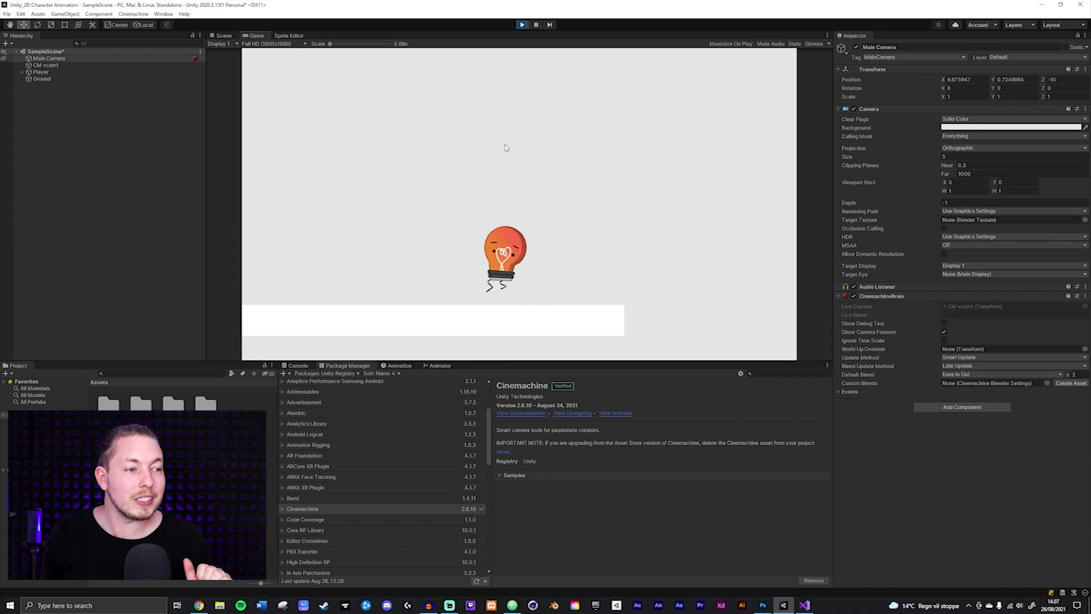